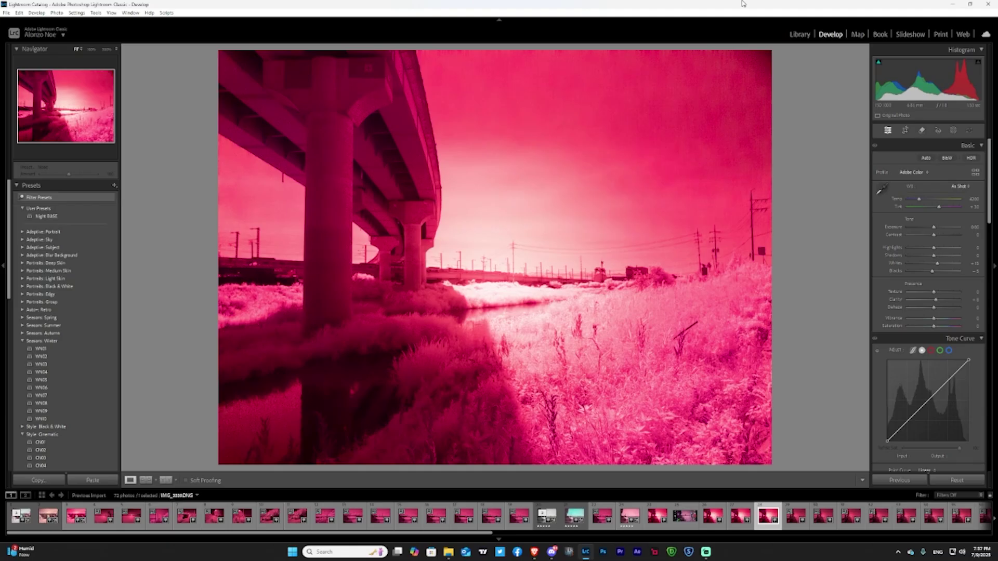
Try correcting the red infrared cast by lowering the temperature to 2000 and sampling the sunlit grass for white balance.
drag(919, 200, 964, 199)
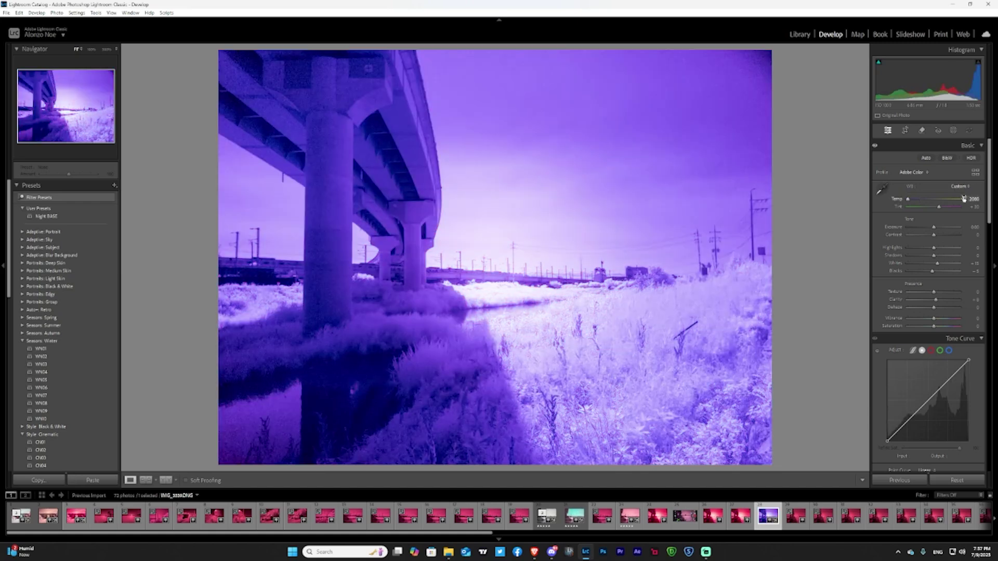
click(882, 189)
click(613, 363)
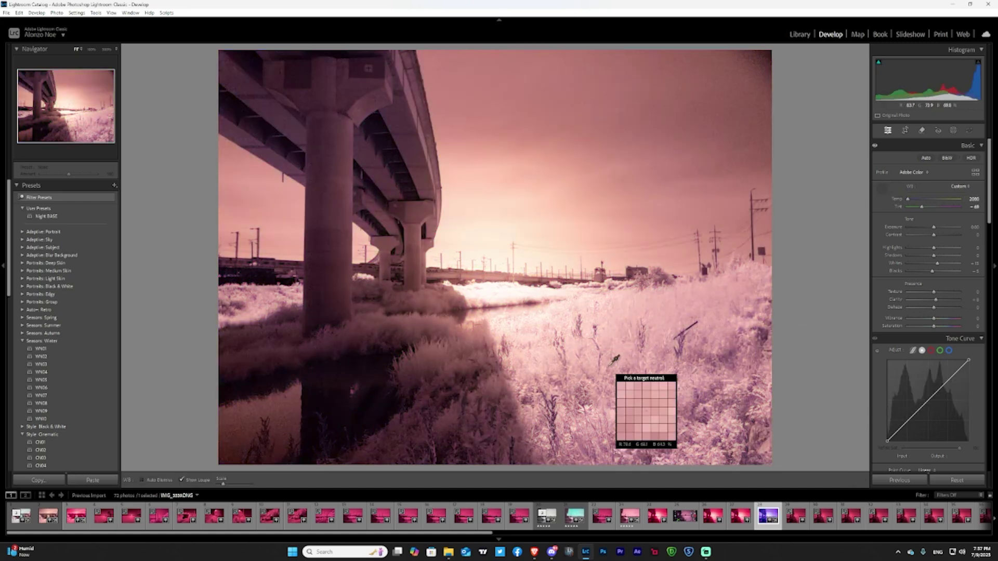
key(Escape)
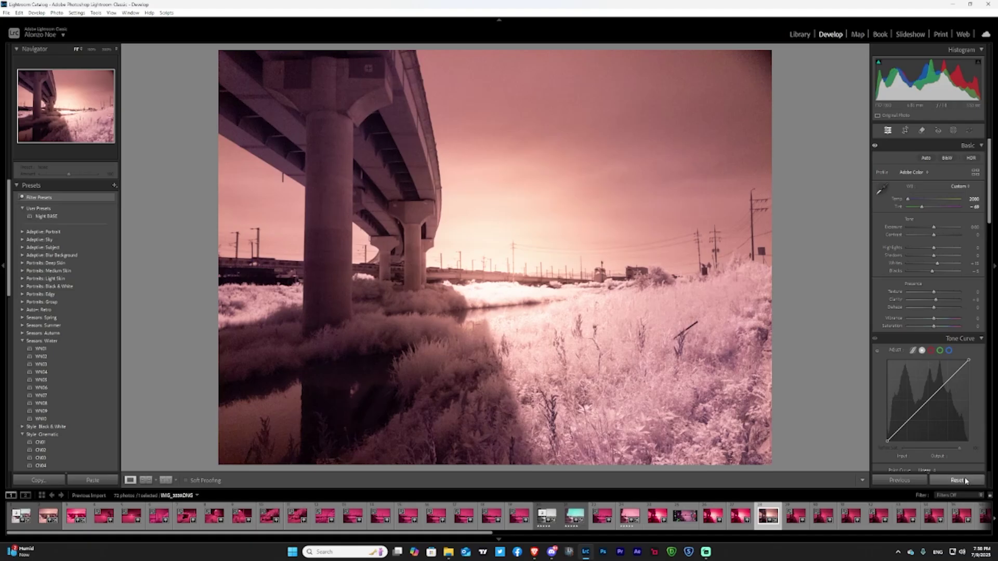
key(ctrl+z)
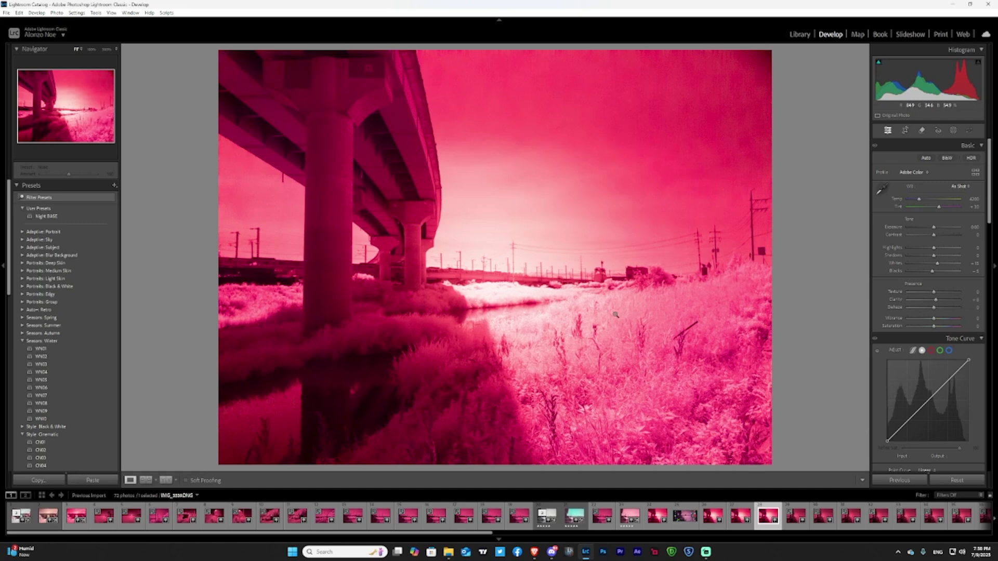
Set the photo's white balance by sampling the sunlit grass in the foreground as the neutral target.
click(881, 190)
click(577, 387)
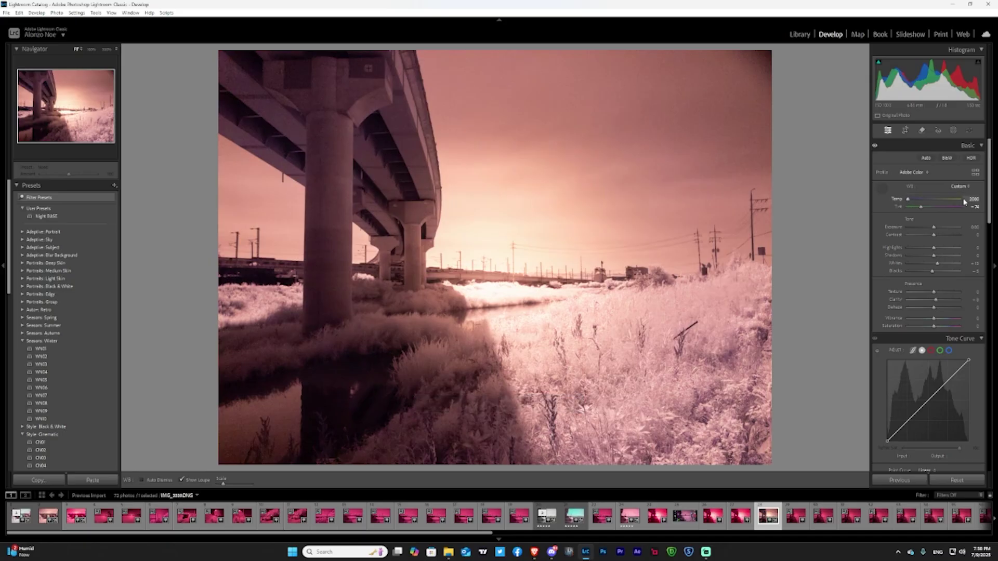
Export the corrected photo in DNG format to the Desktop folder, without placing it in a subfolder.
click(7, 13)
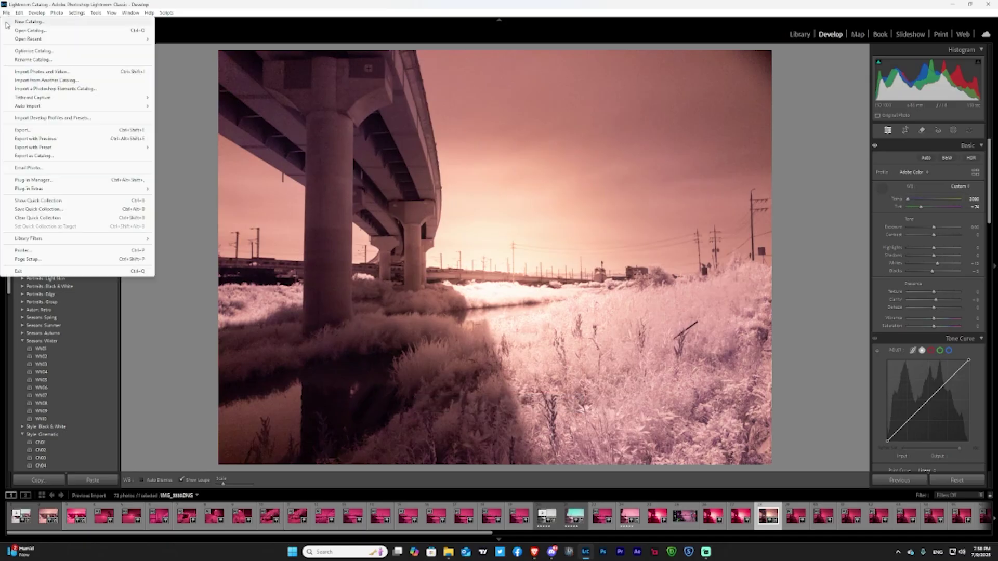
click(22, 130)
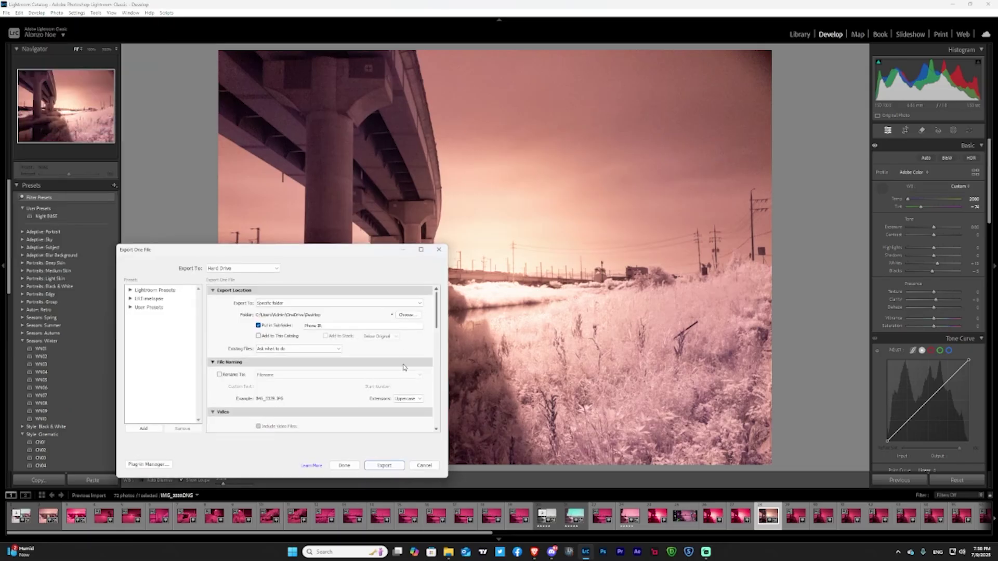
scroll(439, 314, down, 5)
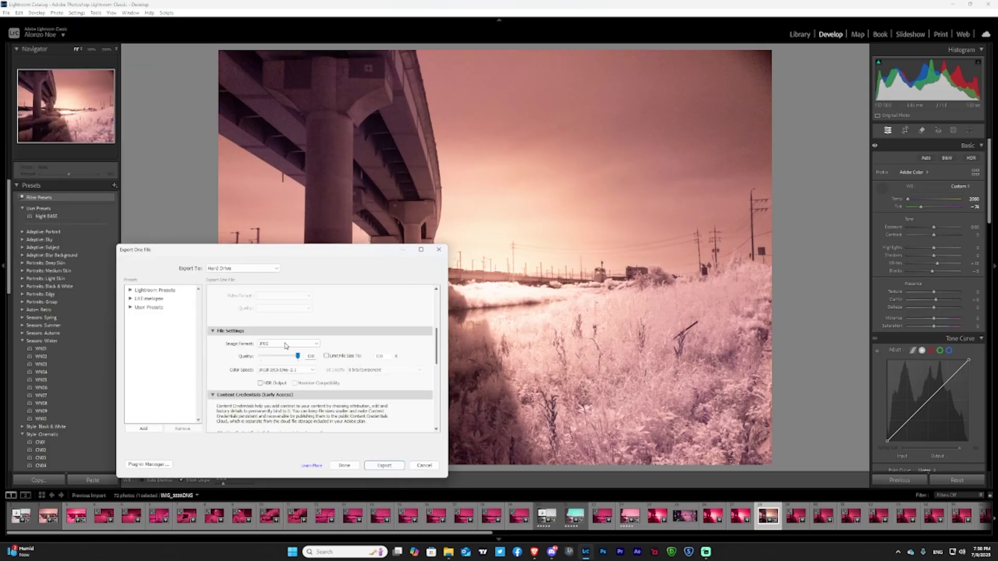
click(284, 344)
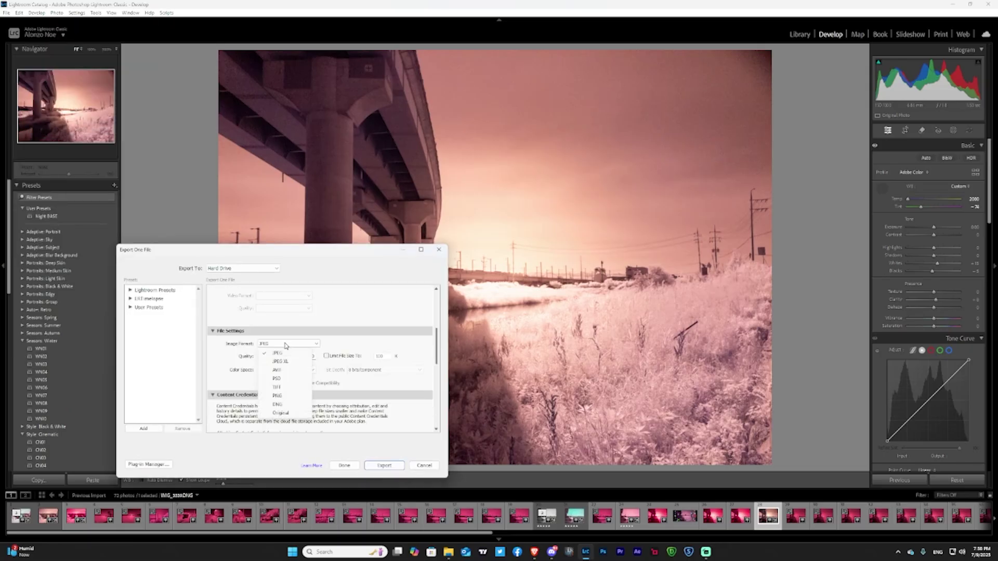
click(287, 405)
drag(438, 344, 435, 318)
click(259, 326)
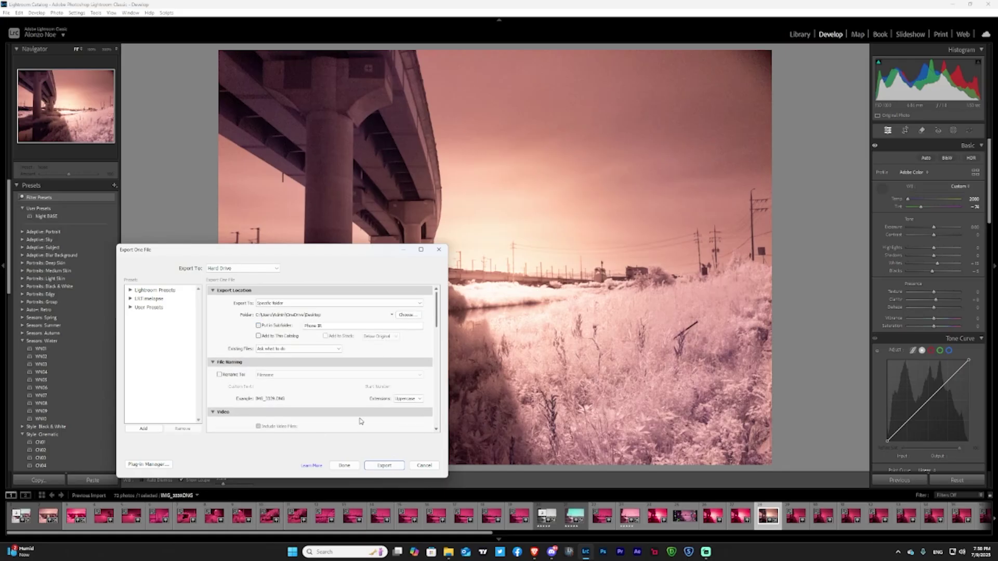
click(385, 466)
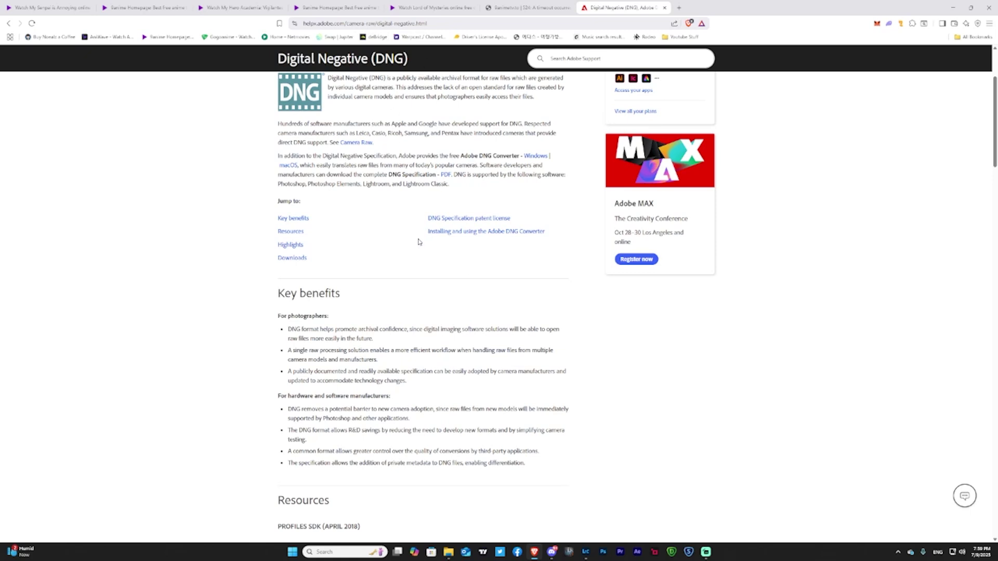
Download the Windows version of DNG Profile Editor from Adobe's Digital Negative page and run the file from Downloads.
scroll(403, 265, down, 4)
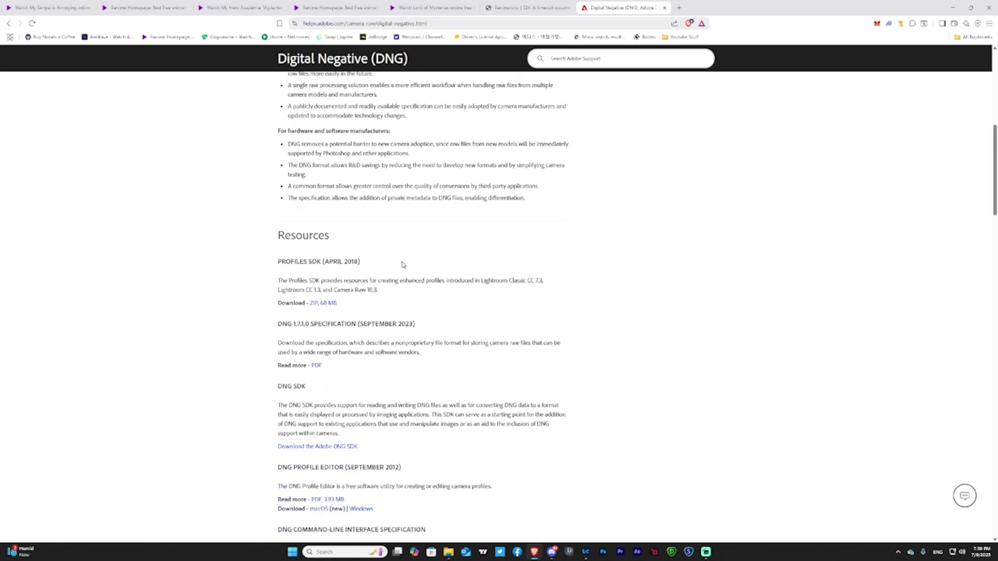
scroll(403, 265, down, 4)
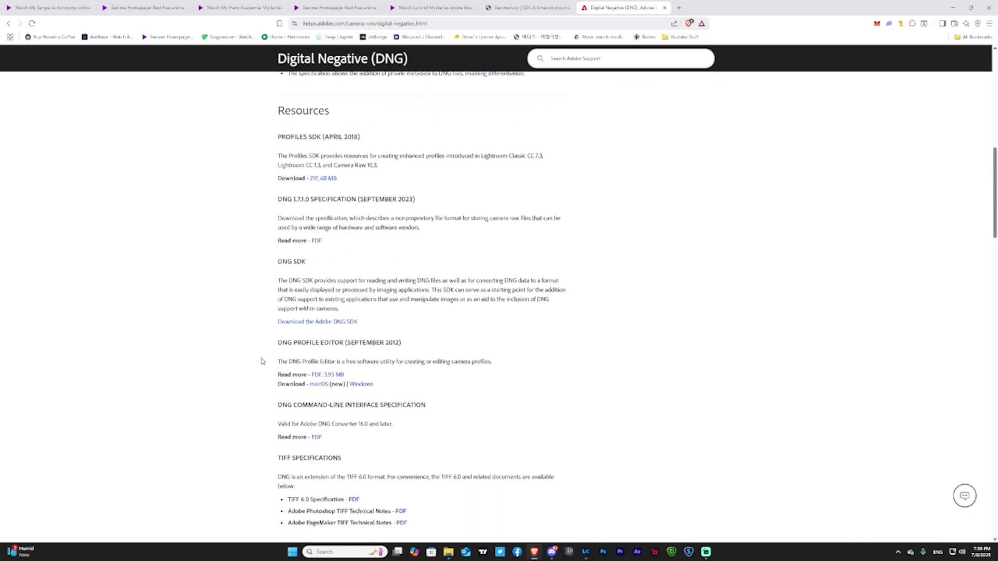
drag(278, 346, 405, 343)
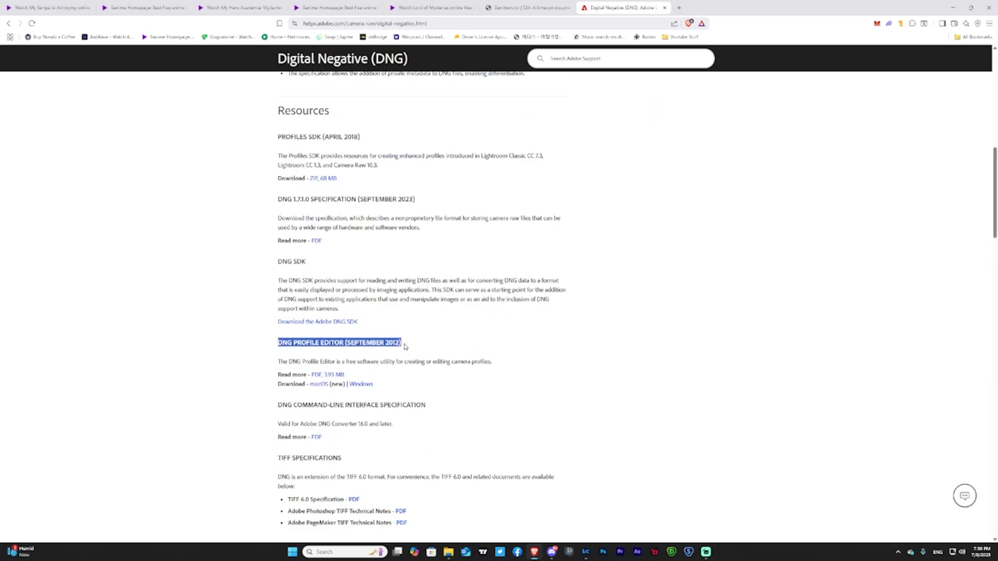
click(364, 344)
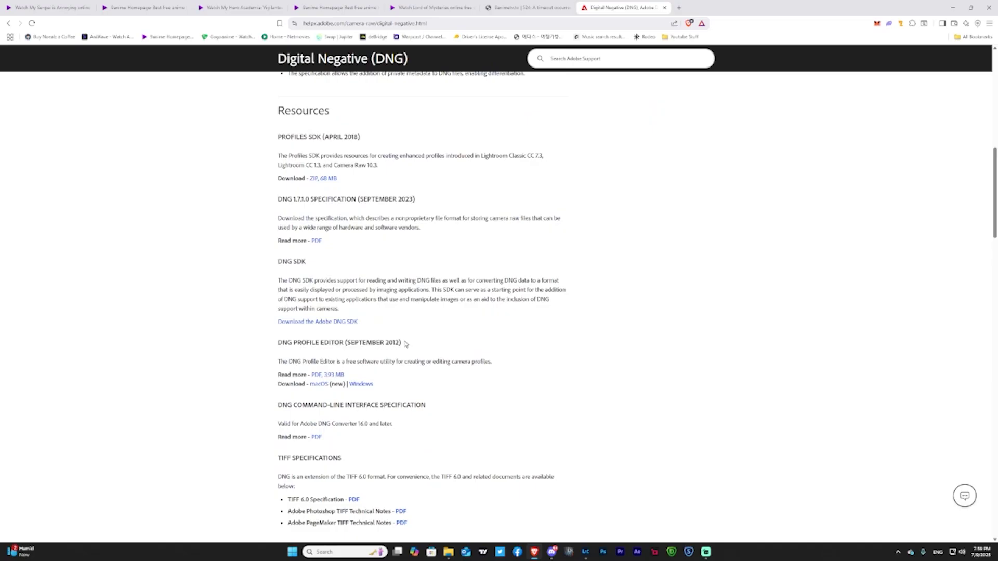
click(361, 384)
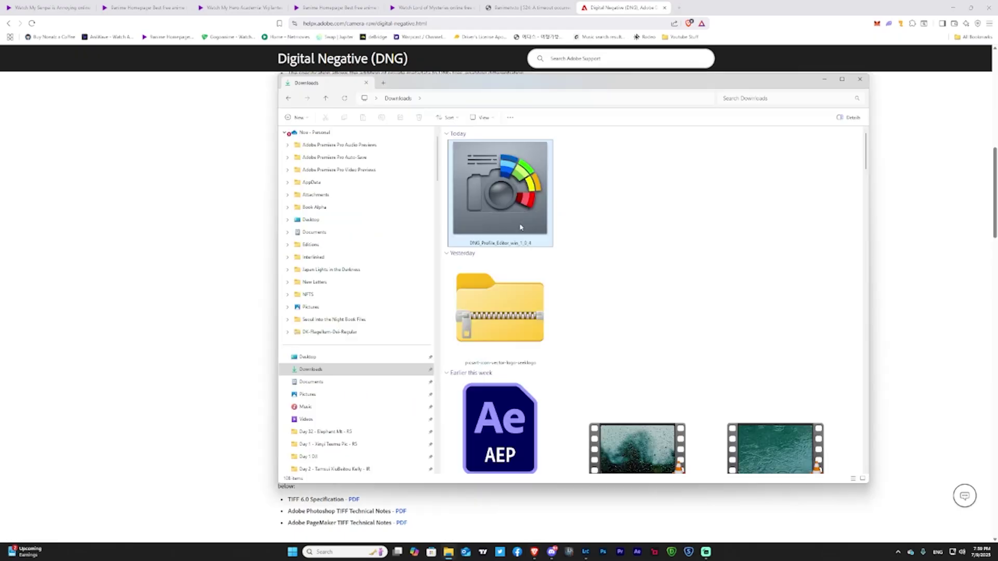
double_click(496, 208)
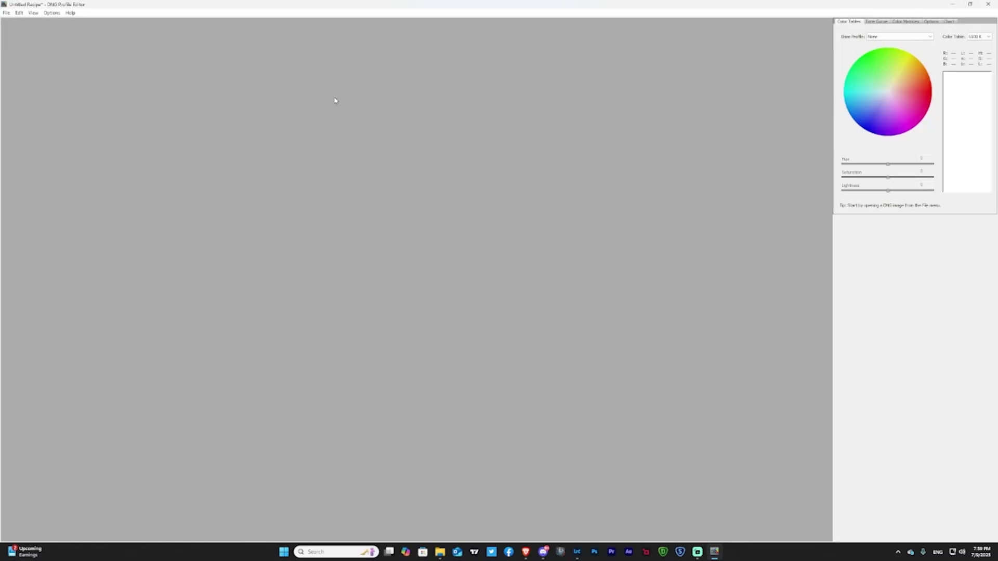
Open the infrared DNG image from the Phone IR folder in DNG Profile Editor.
click(4, 16)
click(49, 25)
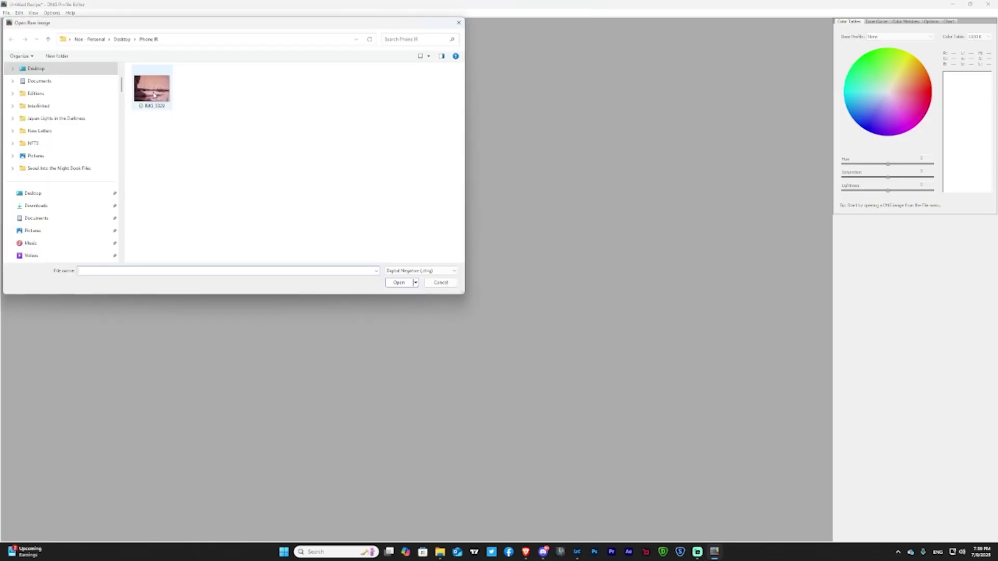
click(148, 97)
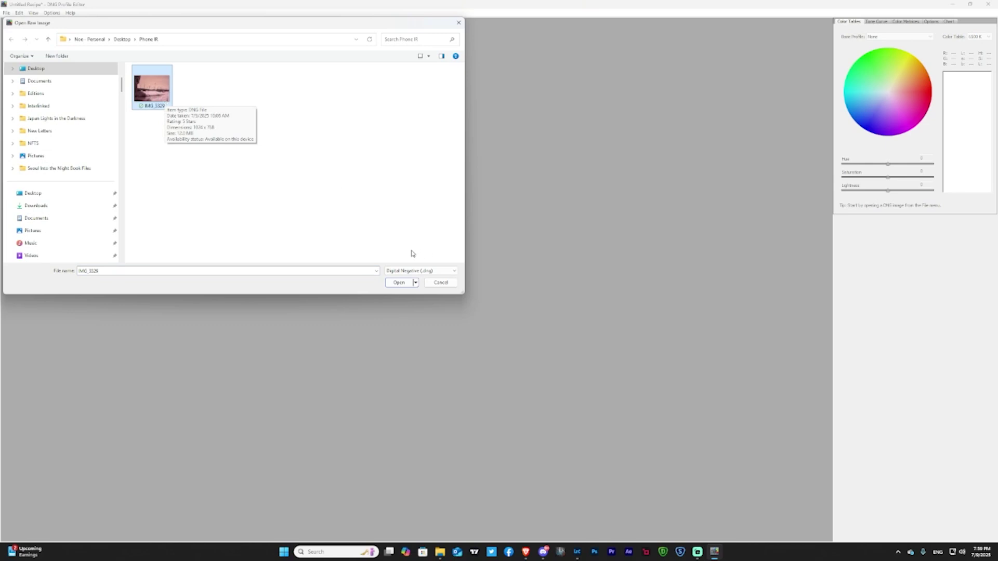
click(399, 284)
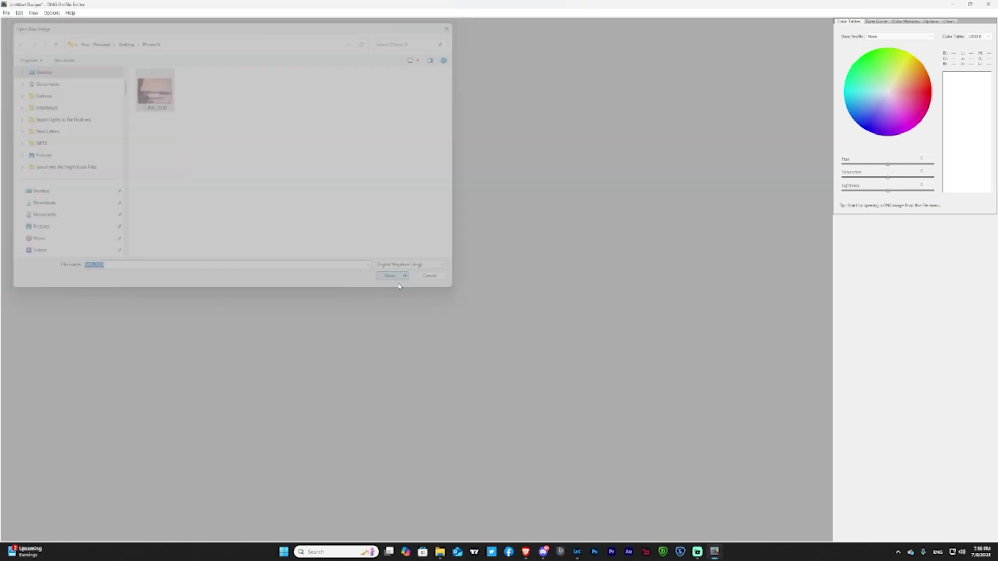
Set the white balance calibration temperature in the color matrices to -100.
click(904, 22)
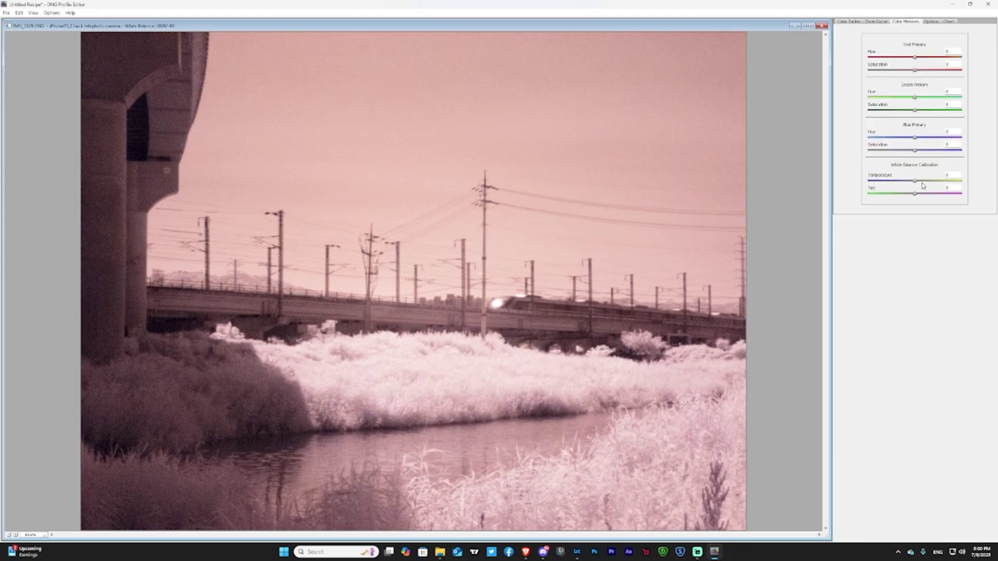
drag(916, 183, 862, 185)
Export the iPhone back telephoto camera profile to the Desktop, and close DNG Profile Editor without saving the recipe.
click(7, 13)
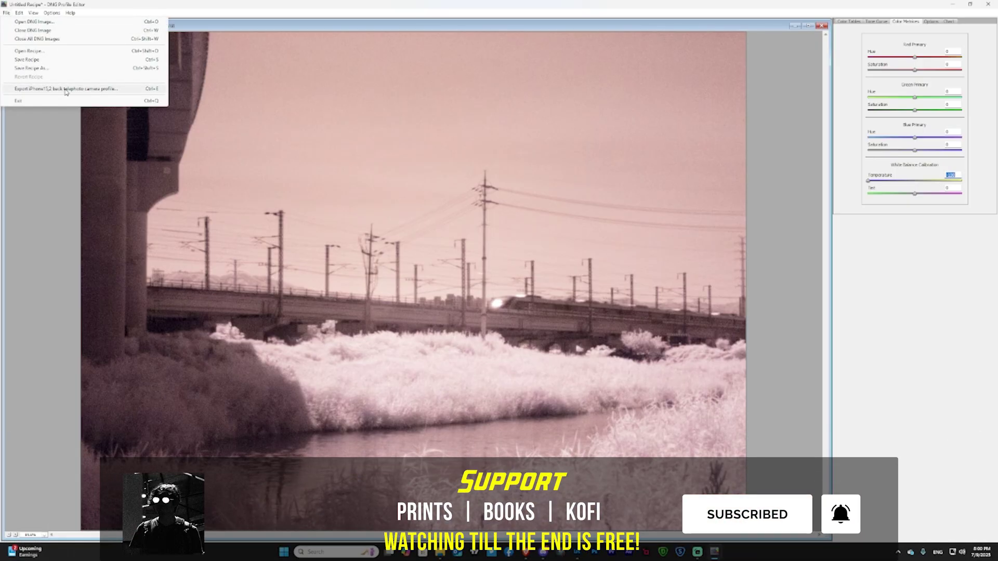
click(97, 90)
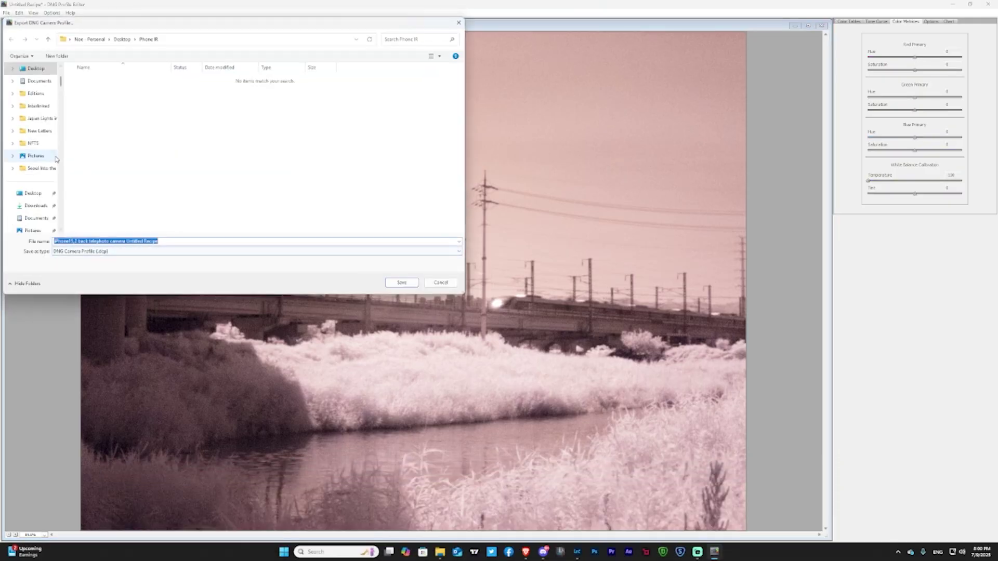
click(38, 197)
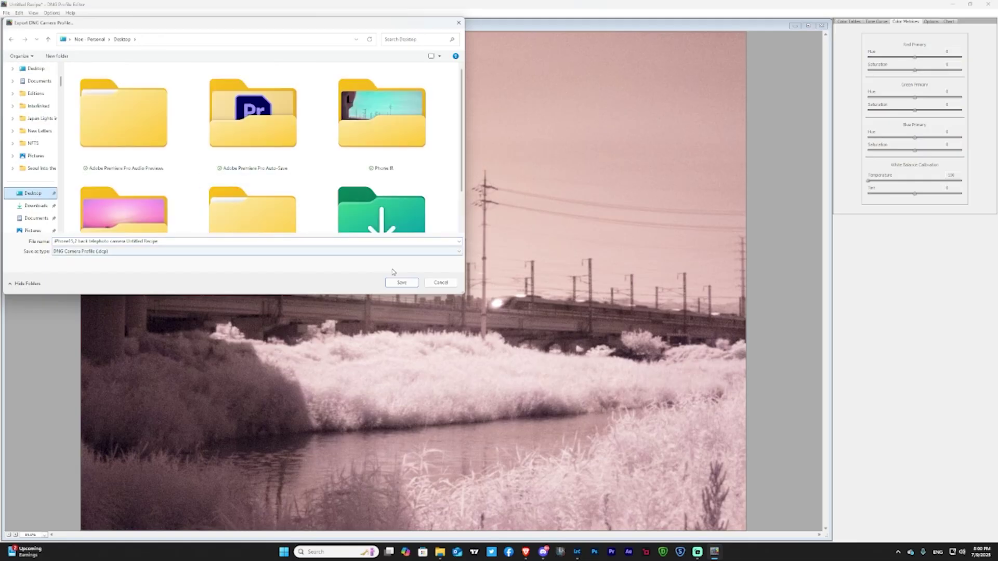
click(407, 284)
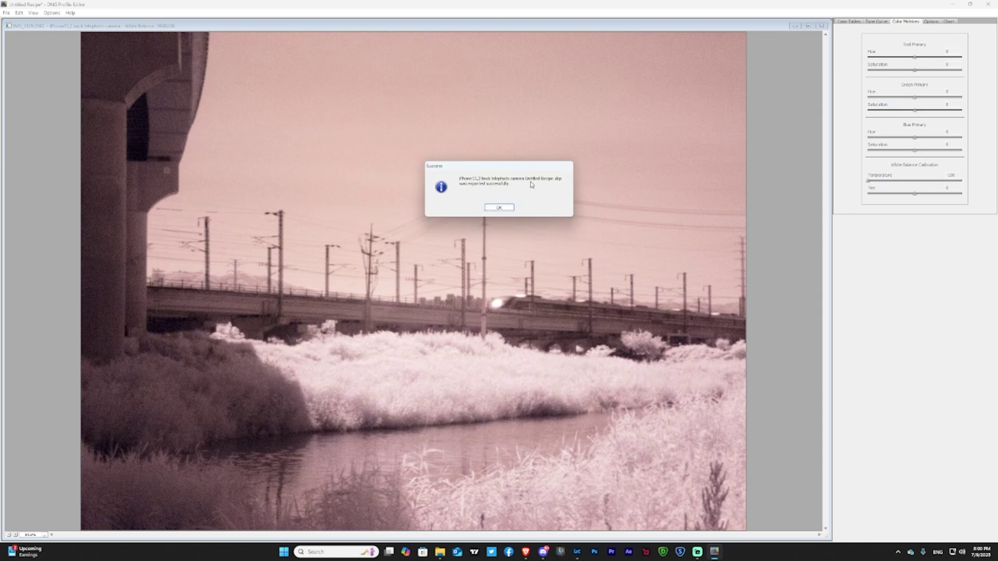
click(498, 208)
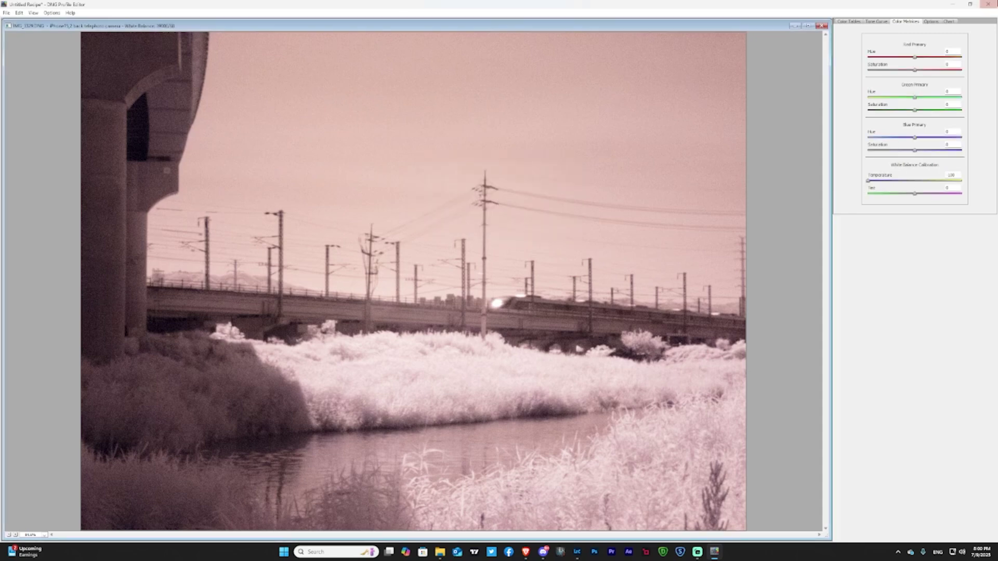
click(988, 4)
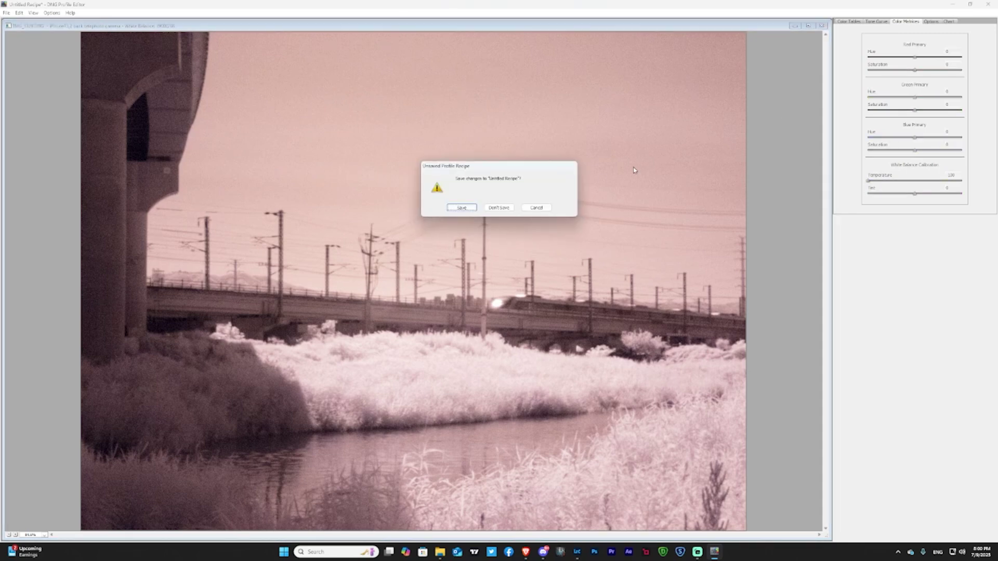
click(499, 208)
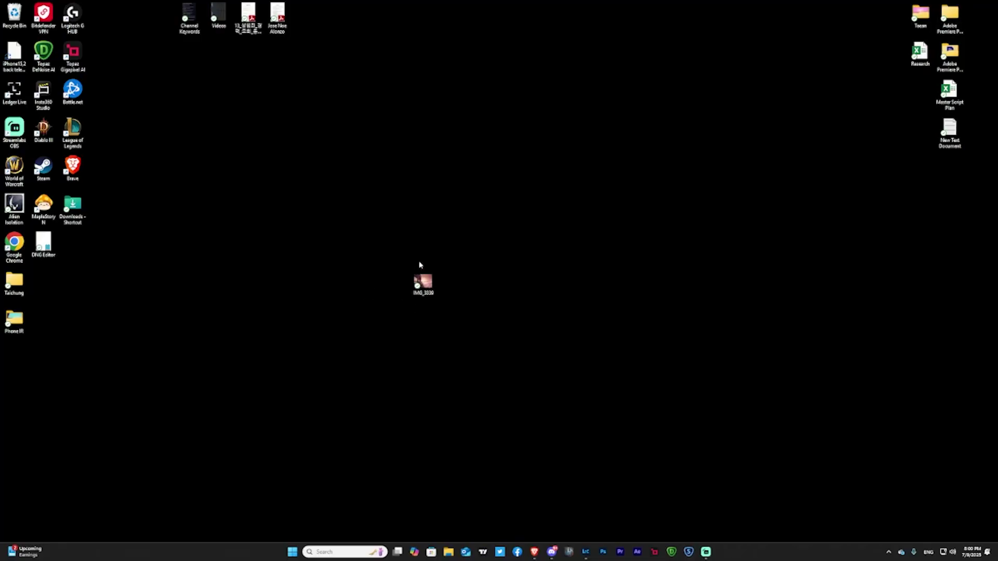
Rename the exported camera profile on the Desktop as iPhone Infrared.dcp.
text(iPhone Info)
text(red)
key(Return)
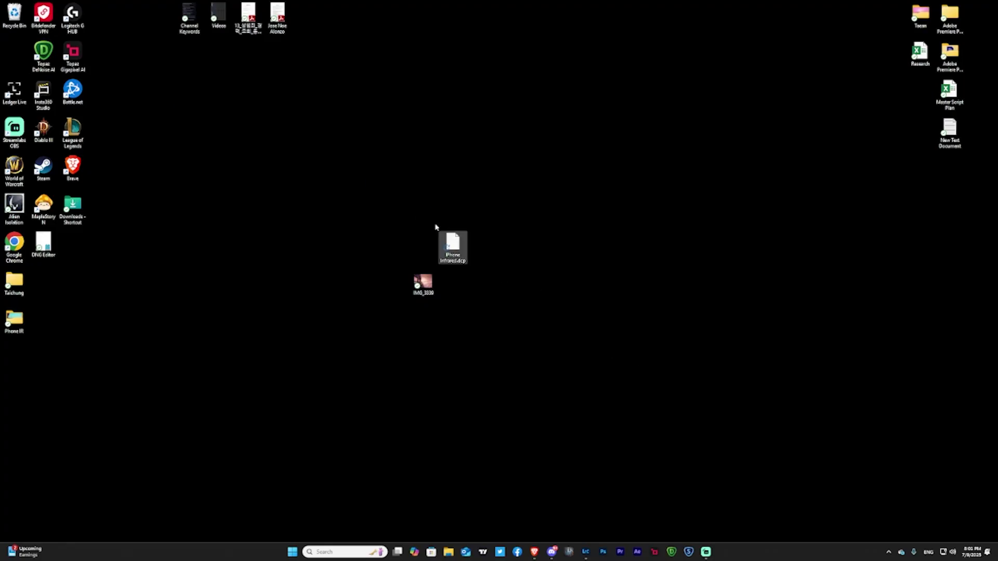
Switch to Lightroom Classic and import the iPhone Infrared.dcp profile from the Desktop through the profile browser.
click(592, 559)
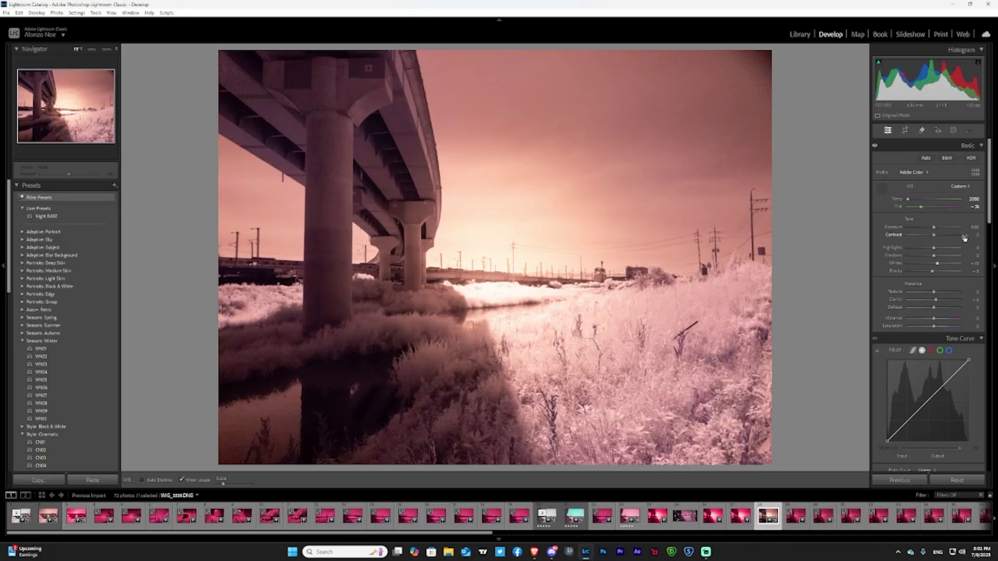
click(912, 173)
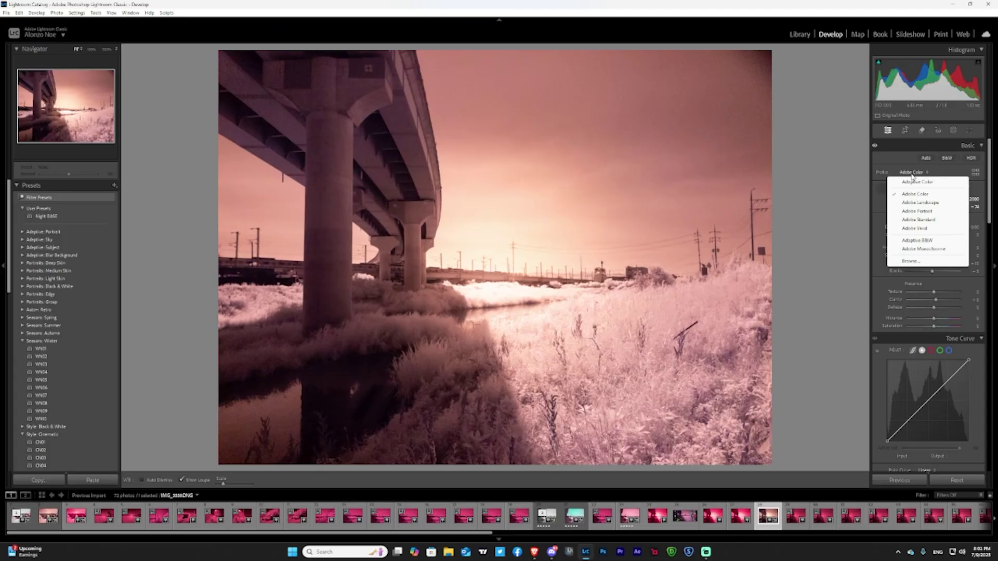
click(914, 262)
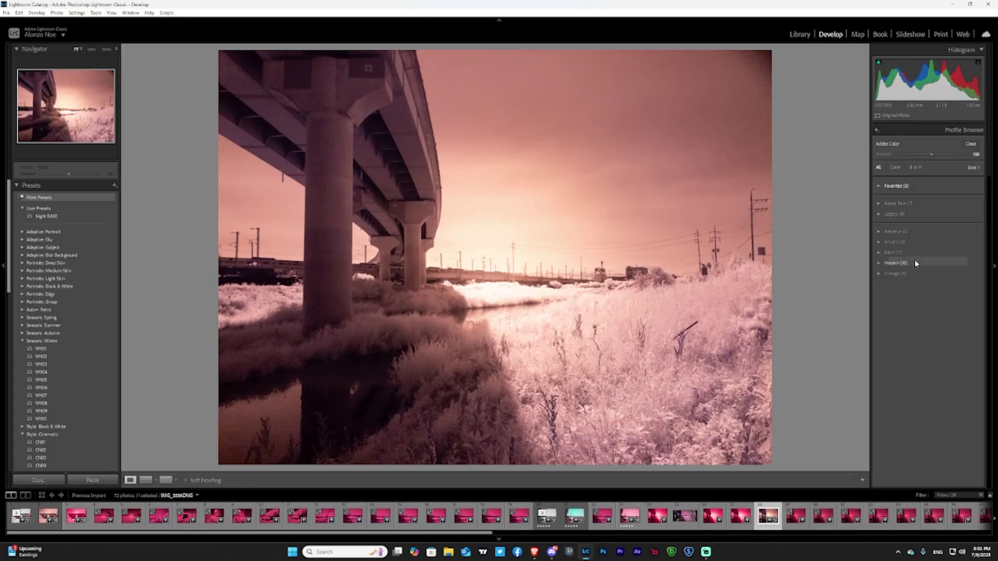
click(877, 130)
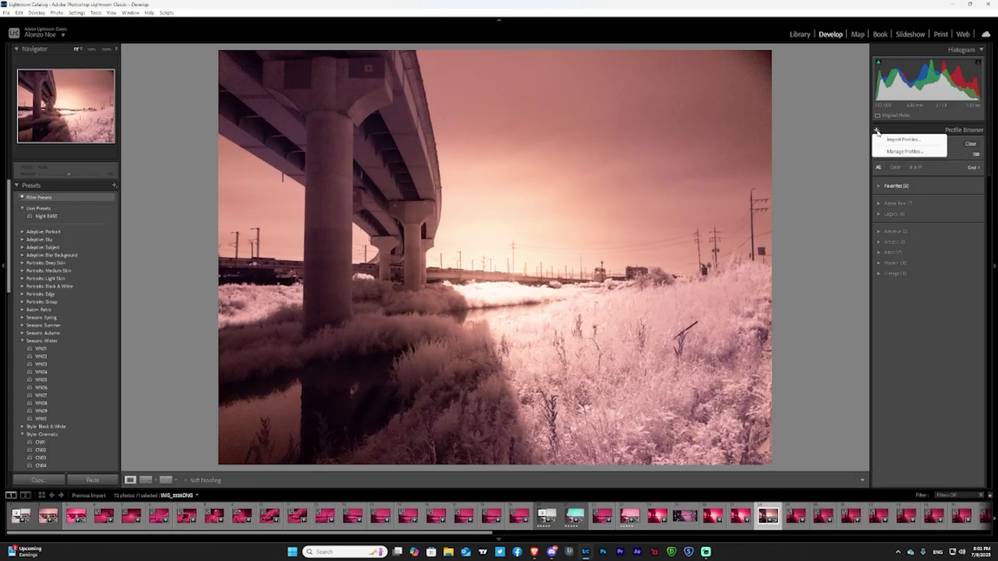
click(920, 142)
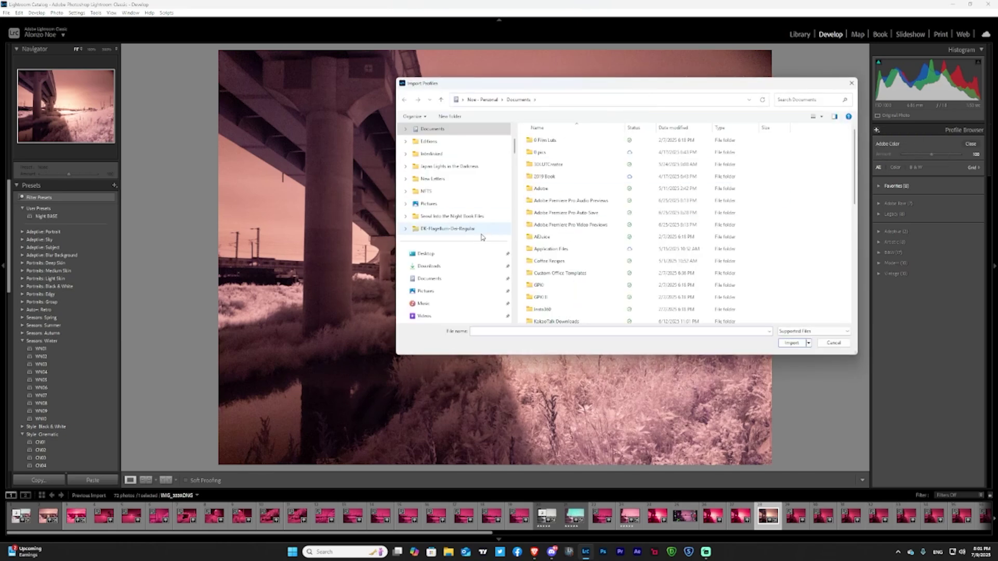
click(453, 253)
scroll(700, 205, down, 5)
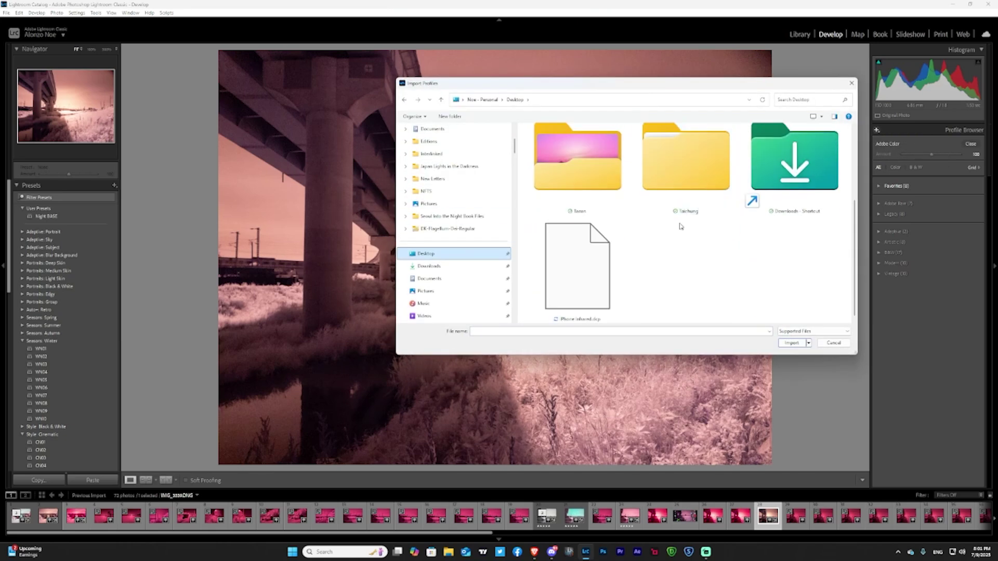
click(567, 298)
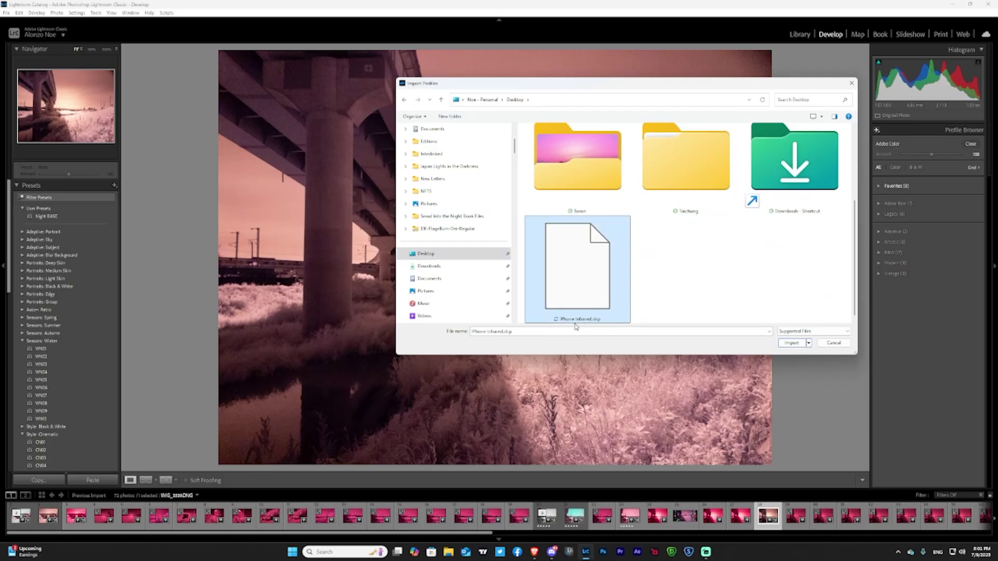
click(790, 344)
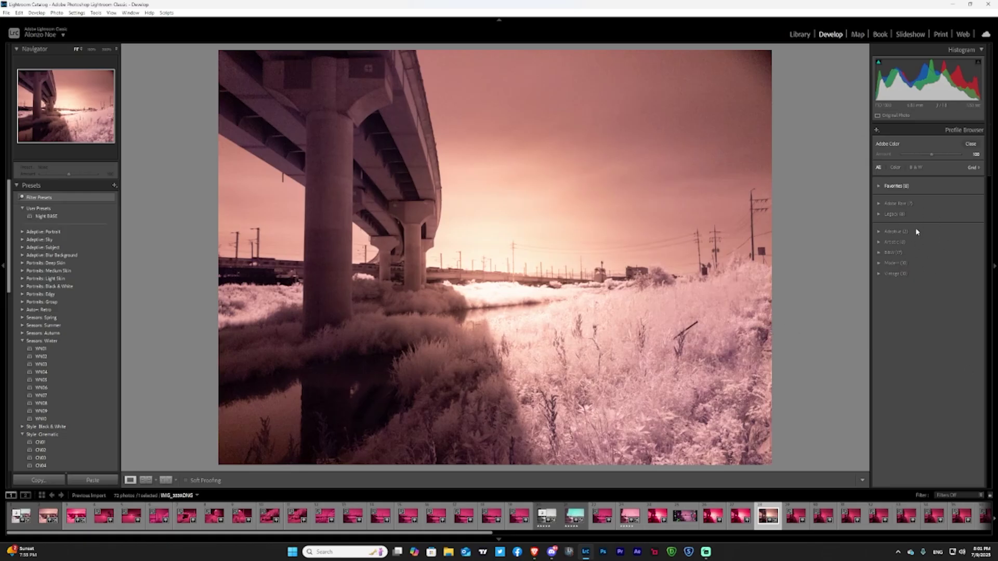
Quit Lightroom Classic, skipping the catalog backup this time, and launch it again.
click(989, 5)
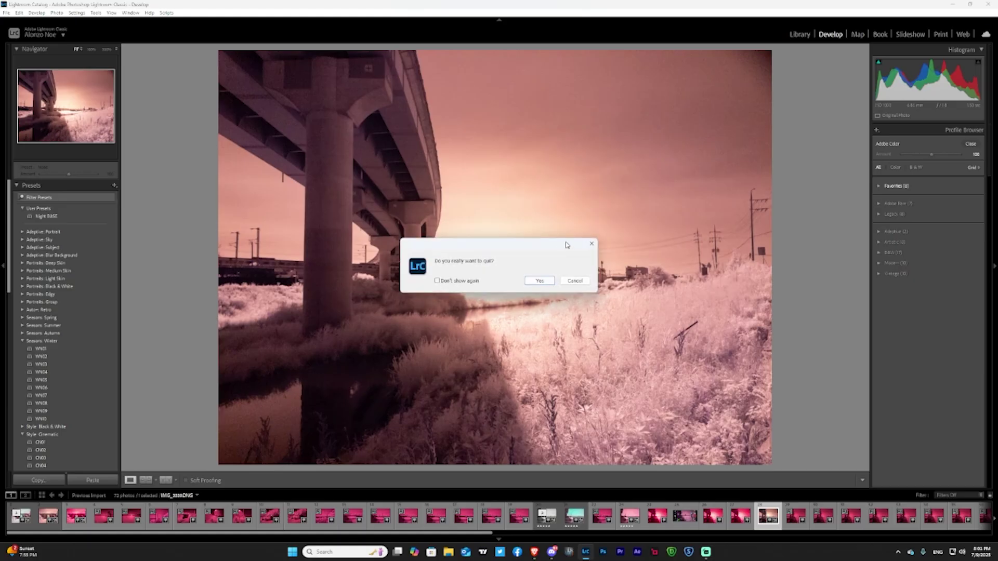
click(538, 282)
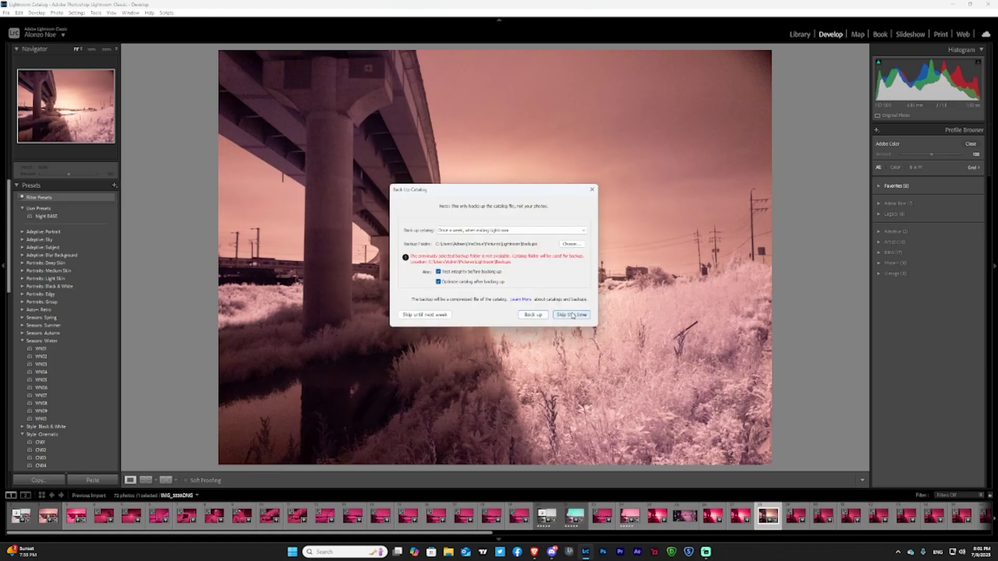
click(575, 313)
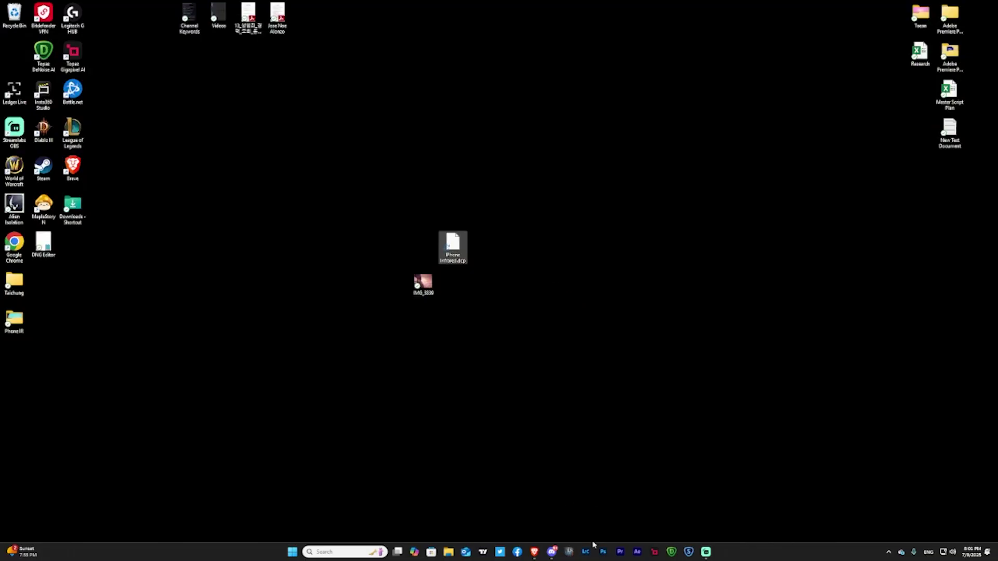
click(587, 551)
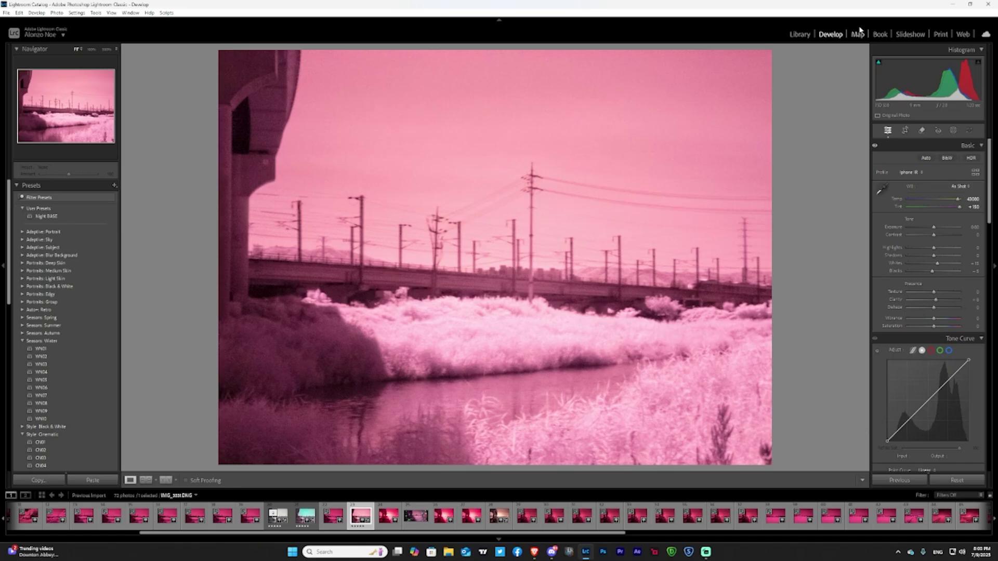
Browse the photo's available profiles, check that the Profiles group is enabled in Manage Profiles, and save the selection.
click(913, 172)
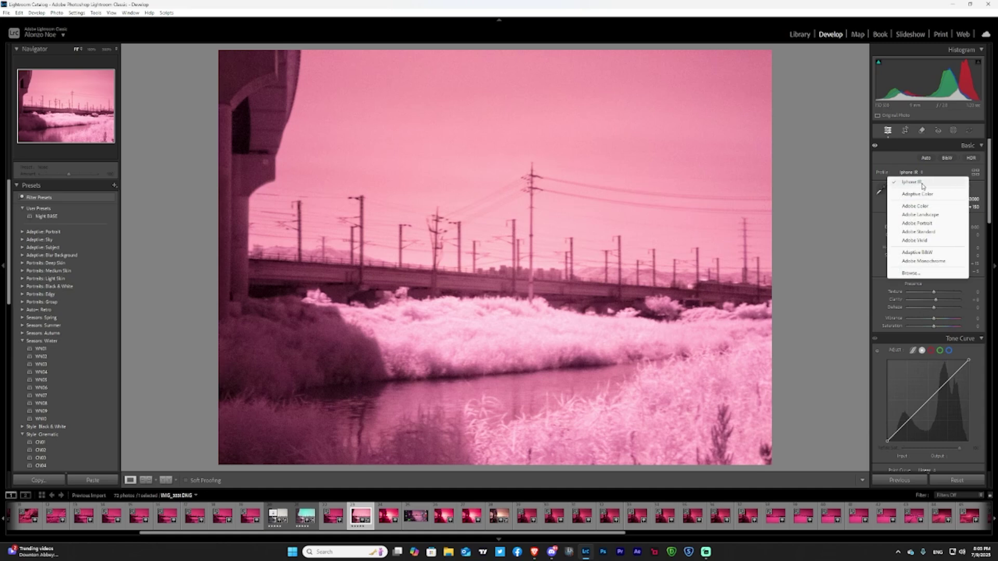
click(918, 275)
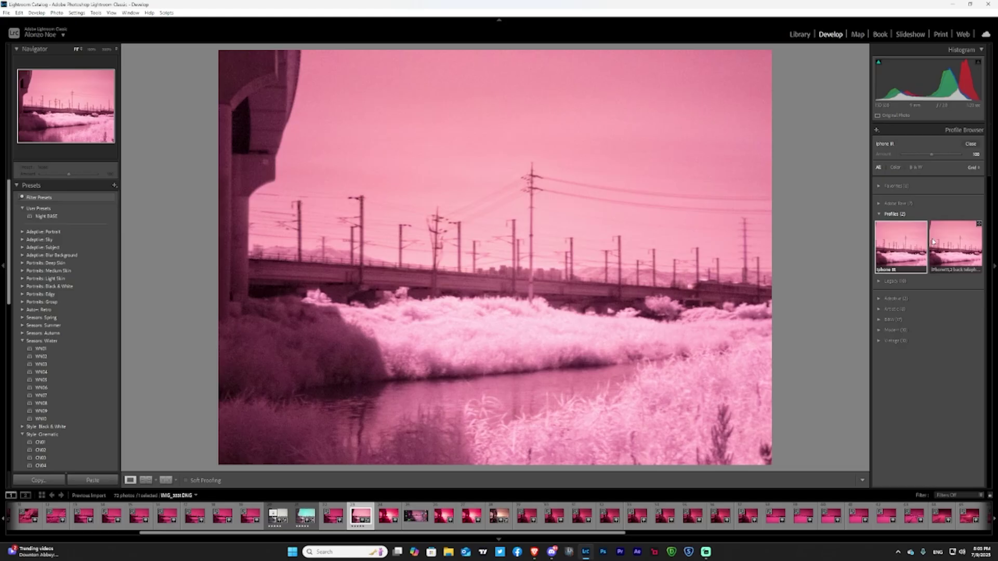
click(877, 130)
click(906, 152)
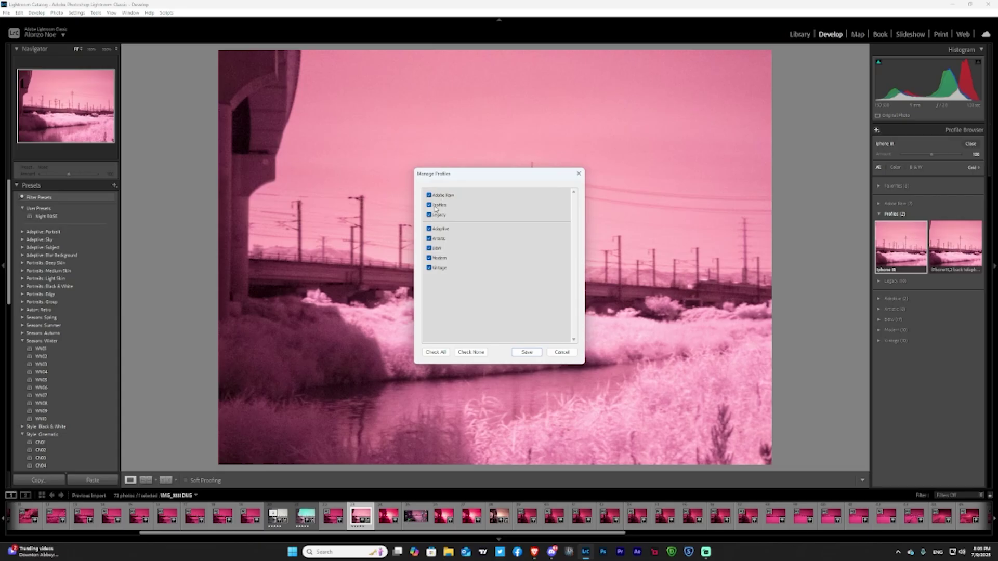
click(526, 352)
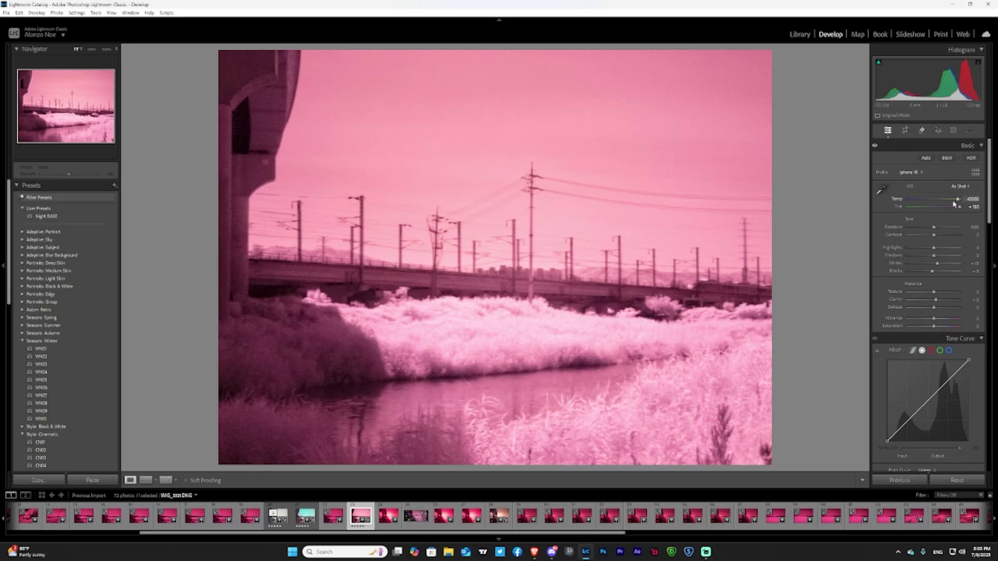
Set the white balance by sampling the bright foliage on the riverbank as the neutral target, and put the selector away.
click(883, 189)
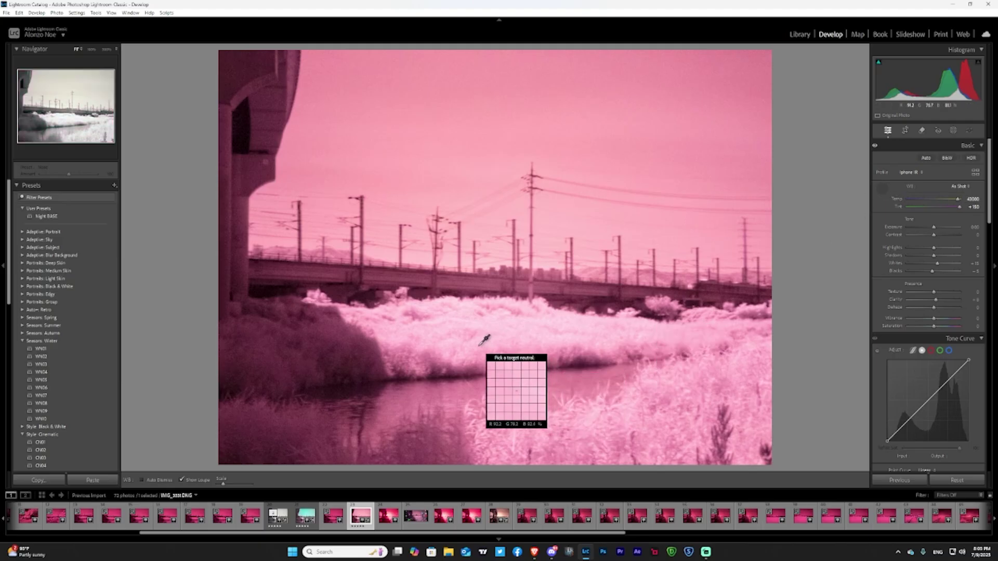
click(480, 344)
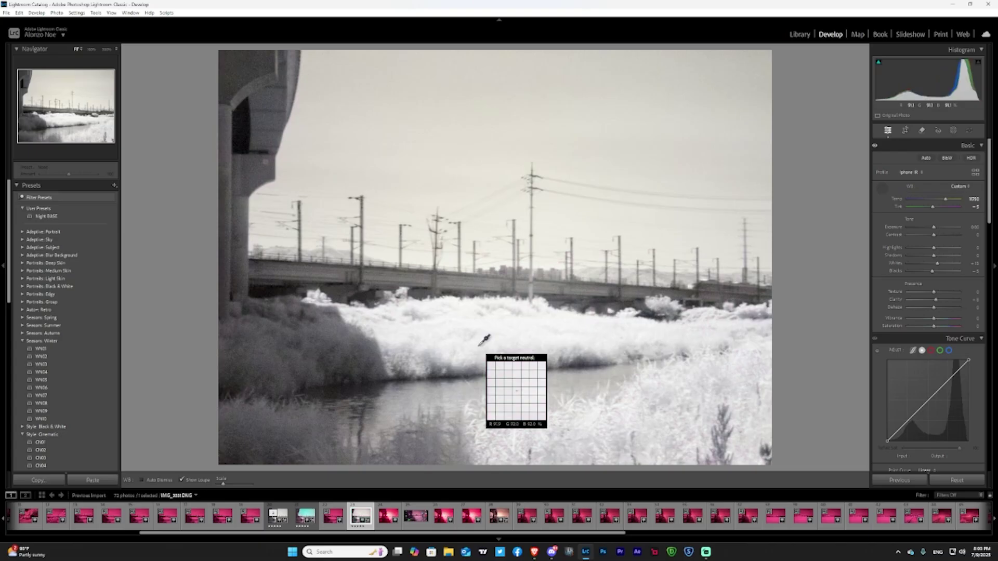
click(883, 189)
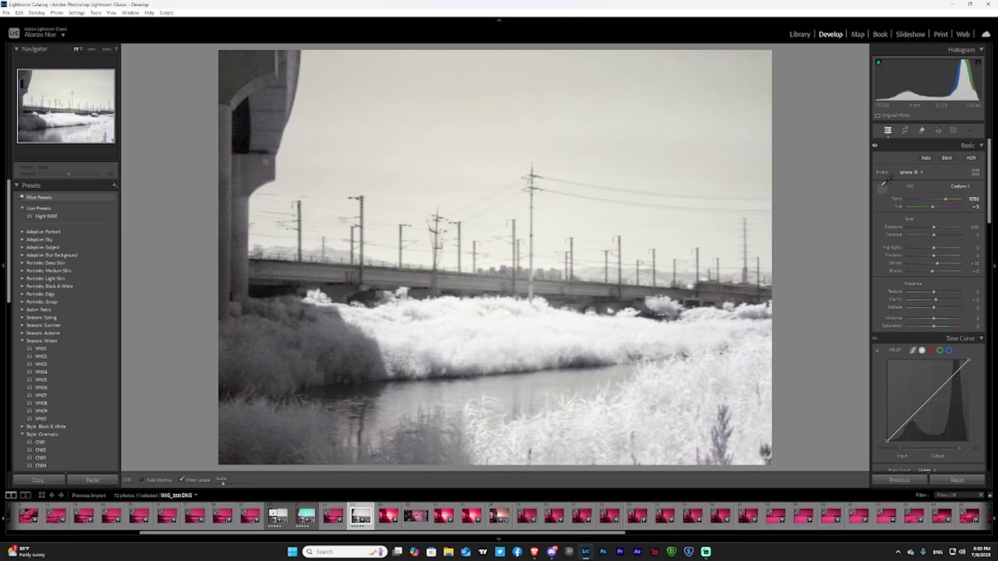
Send the white-balanced photo to Adobe Photoshop 2025 for editing.
right_click(527, 315)
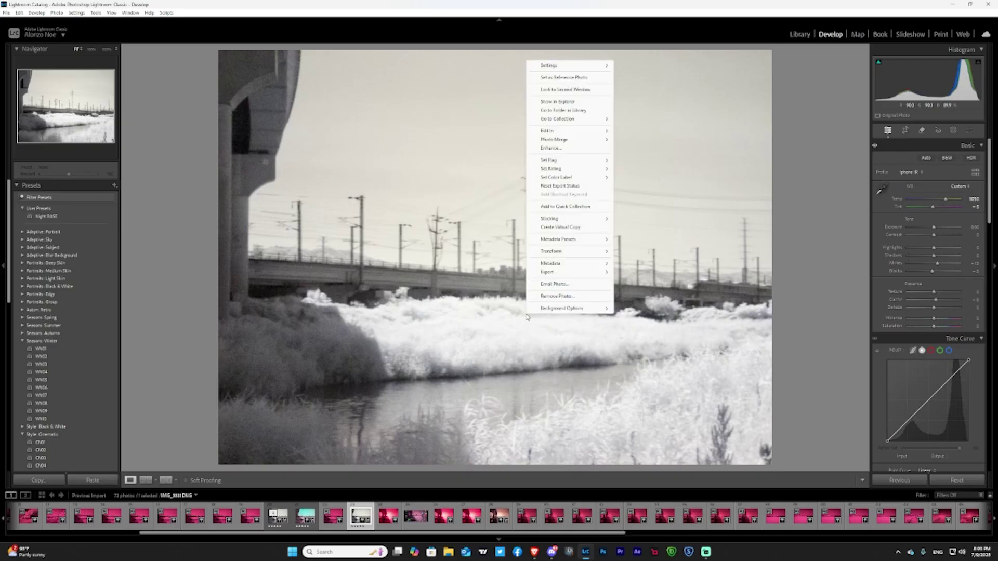
mouse_move(577, 133)
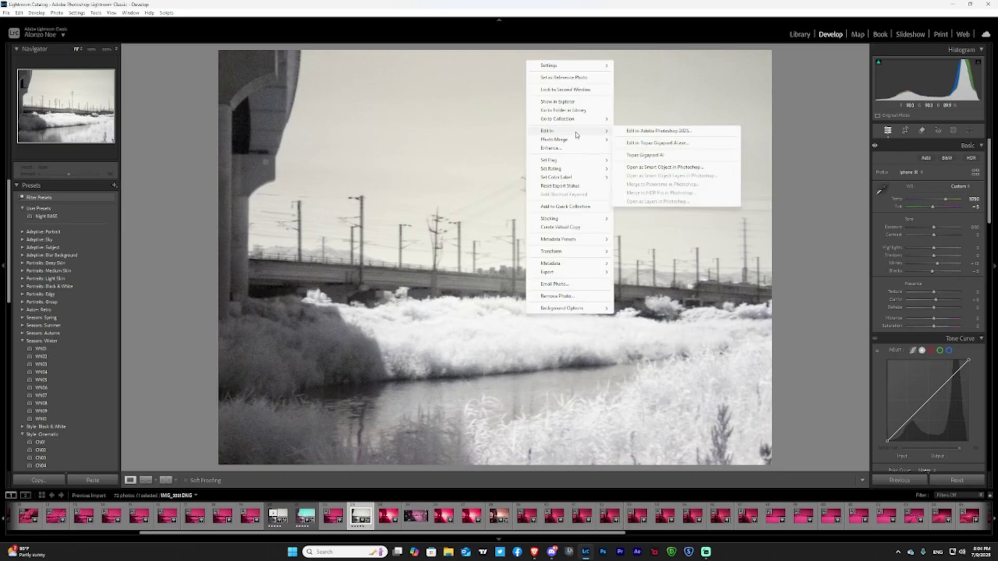
click(684, 133)
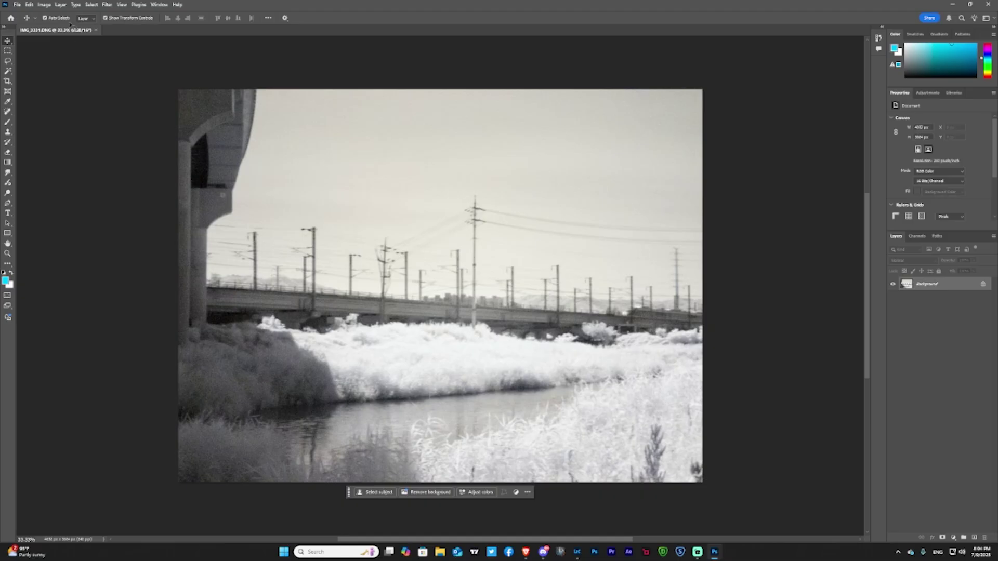
Start a Channel Mixer adjustment and set the Red output channel to 0% red and 100% blue.
click(43, 4)
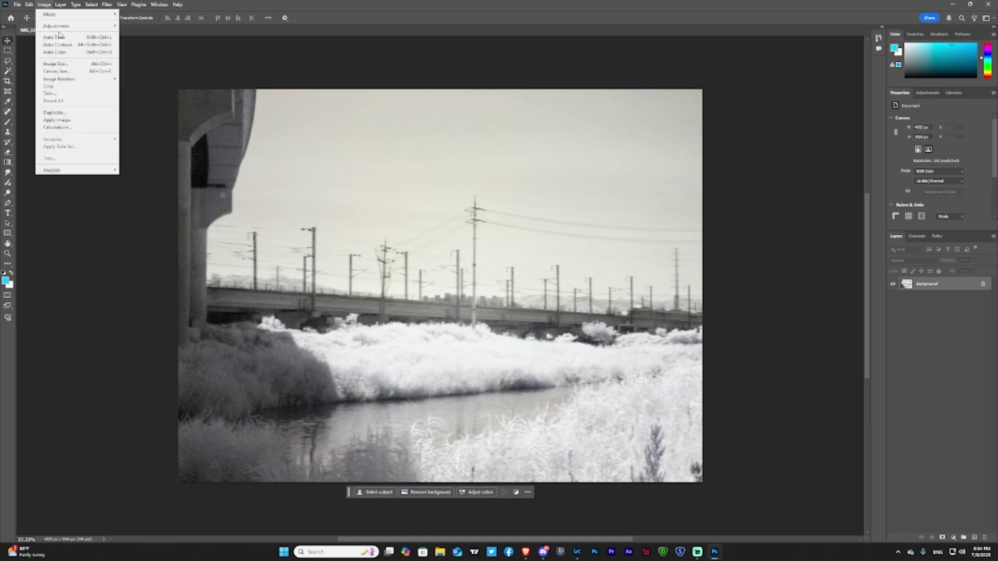
mouse_move(80, 28)
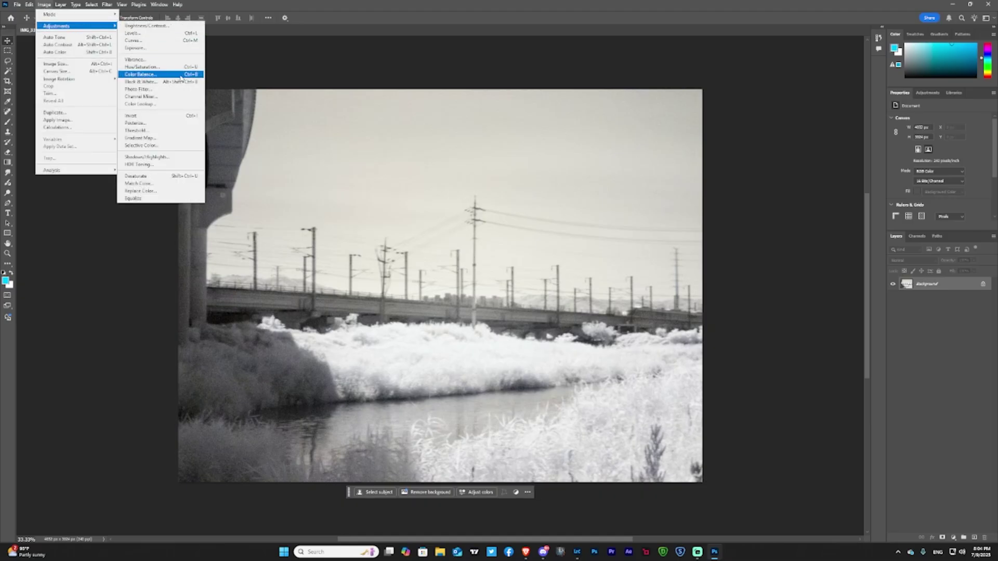
click(176, 96)
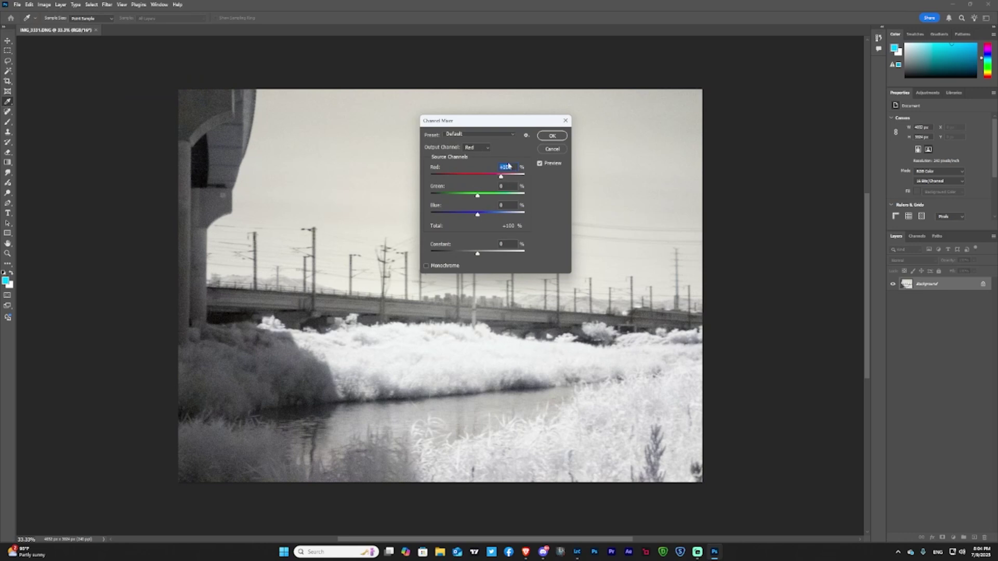
text(0)
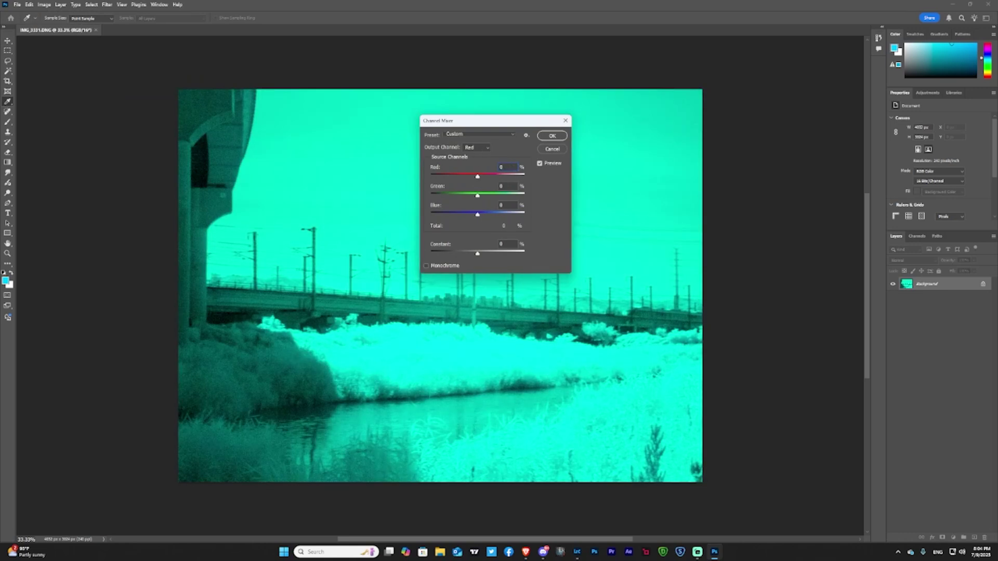
click(514, 205)
text(100)
Set the Blue output channel to 100% red and 0% blue, and apply the channel swap.
click(477, 147)
click(481, 169)
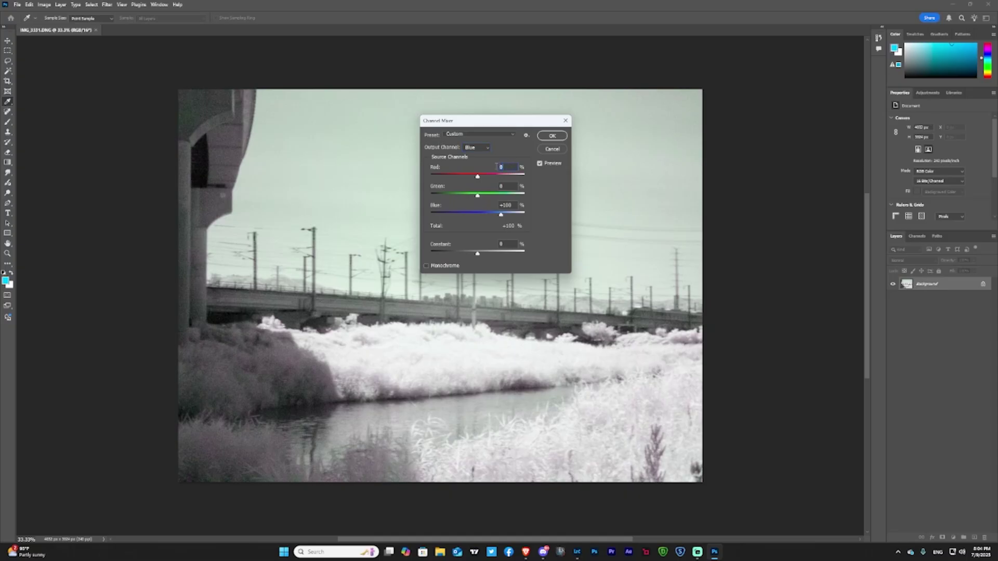
text(100)
double_click(512, 205)
text(0)
click(552, 135)
key(v)
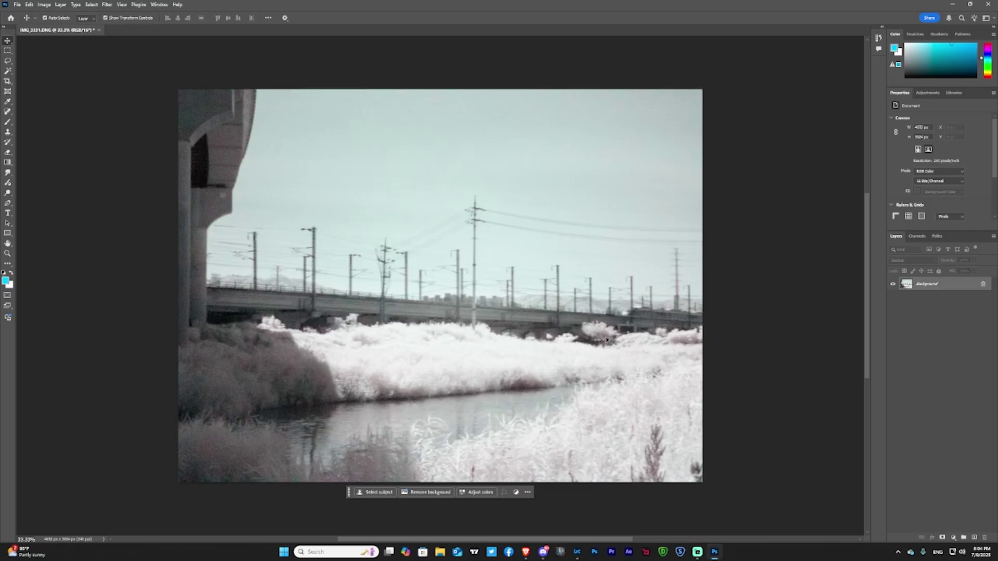
Save the channel-swapped photo and switch back to Lightroom Classic.
click(17, 5)
click(28, 92)
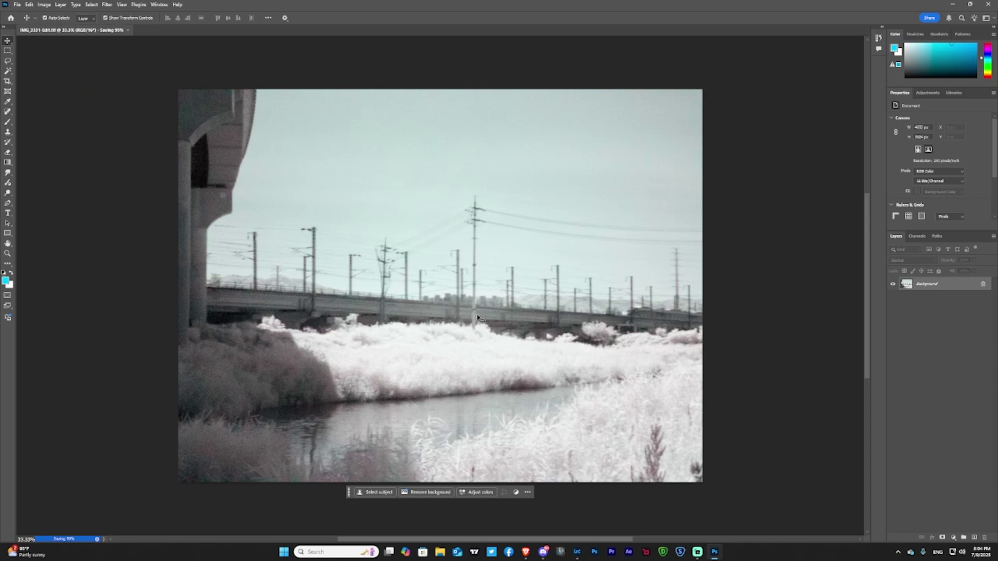
key(alt+Tab)
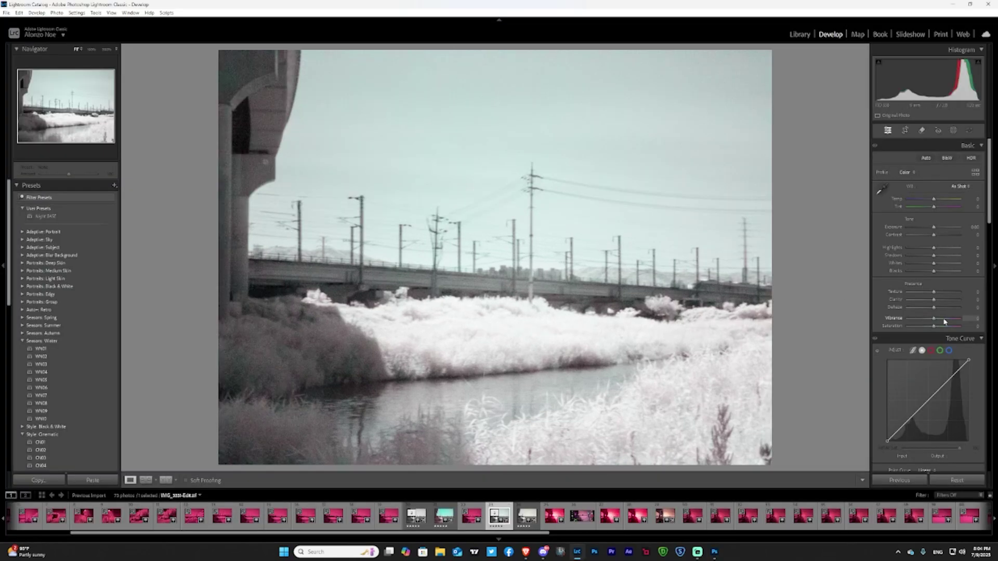
Set the edited photo's vibrance to +100, try saturation at +100, and reset the saturation to its default.
drag(934, 321, 963, 318)
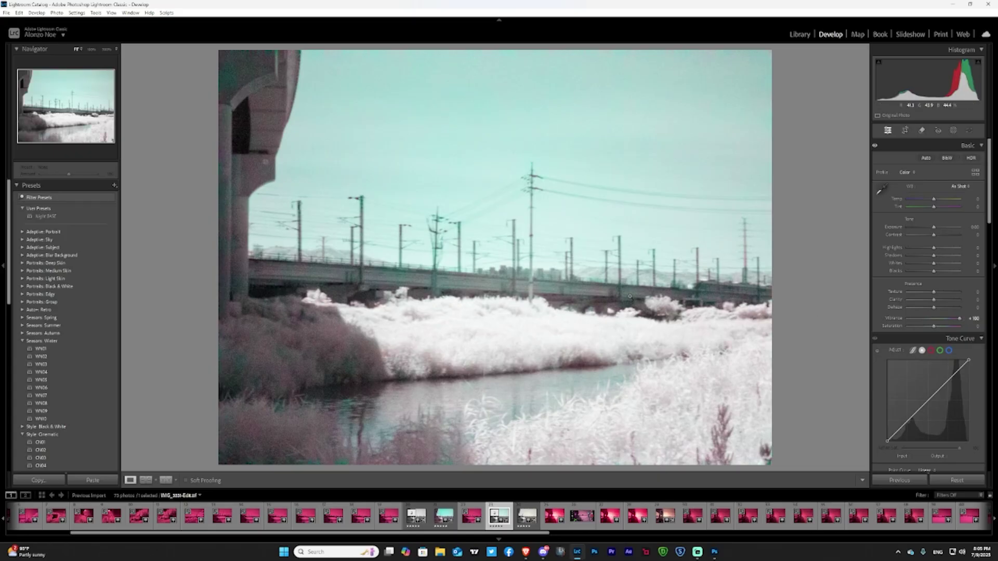
drag(934, 326, 961, 327)
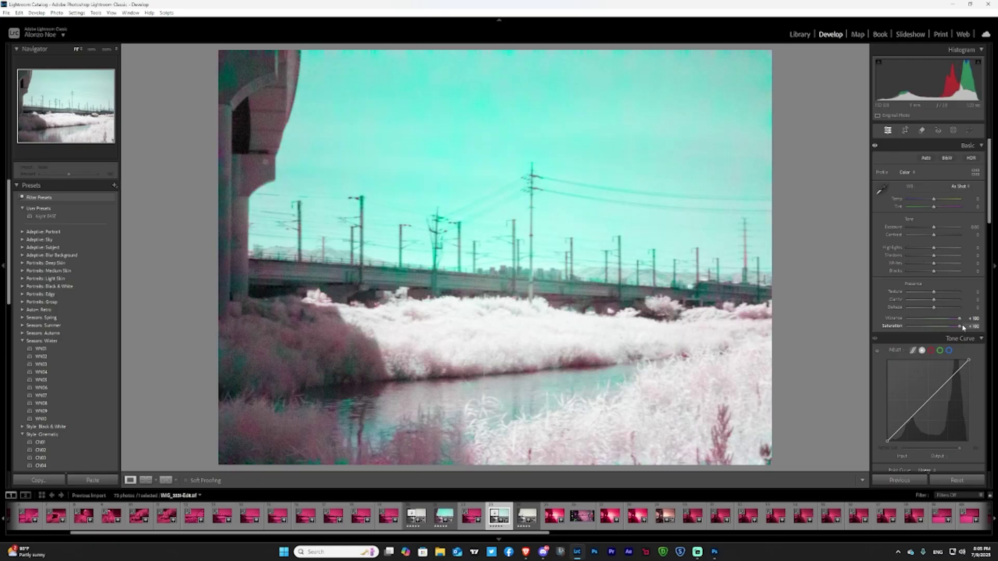
double_click(892, 326)
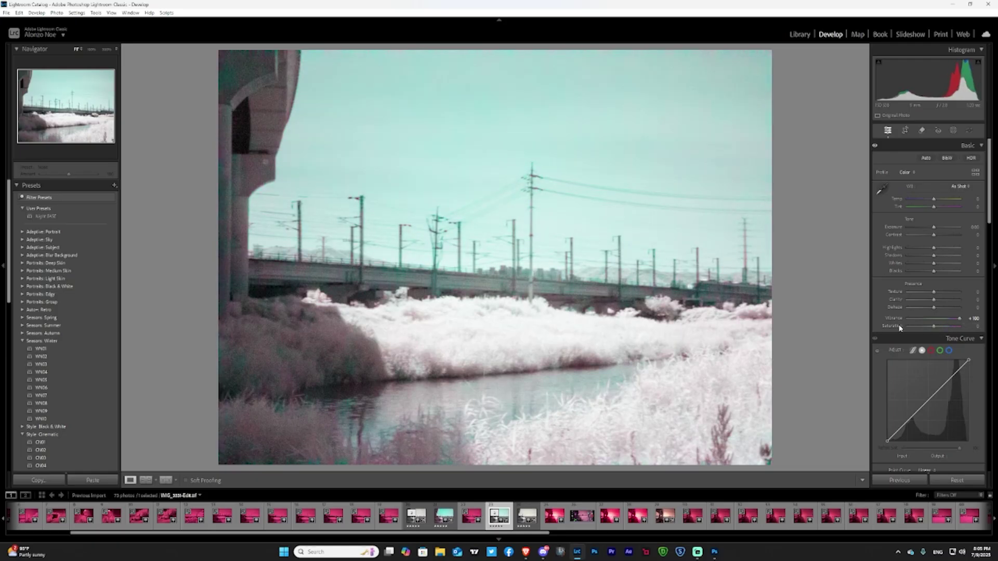
Add a new mask that automatically selects the sky.
click(954, 133)
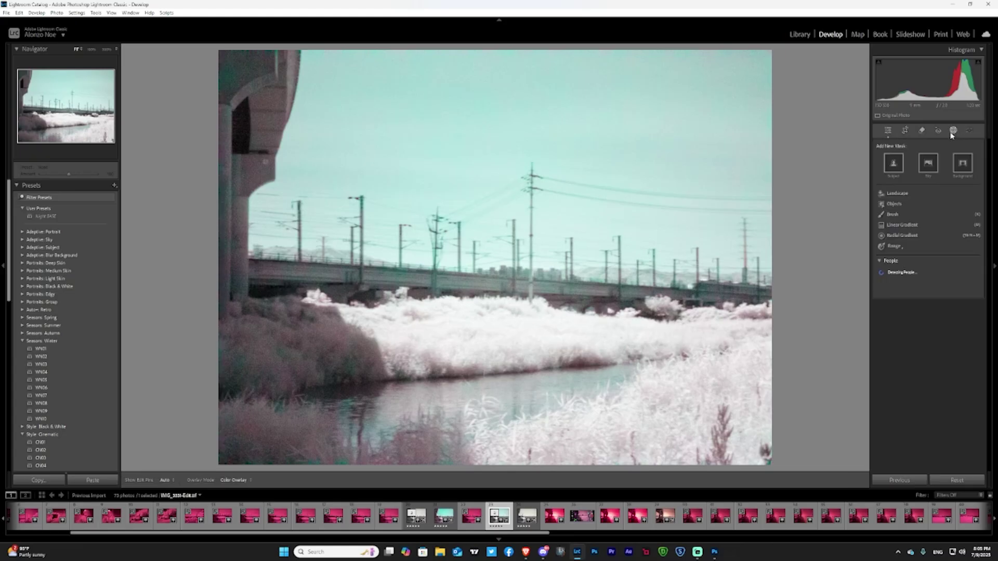
click(928, 167)
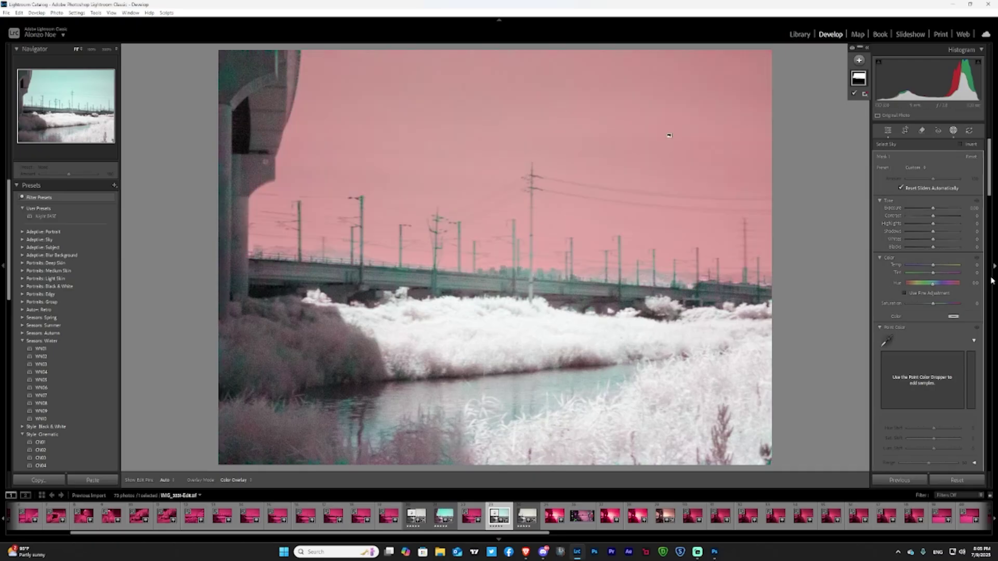
Tint the sky mask with a pale blue color.
click(958, 318)
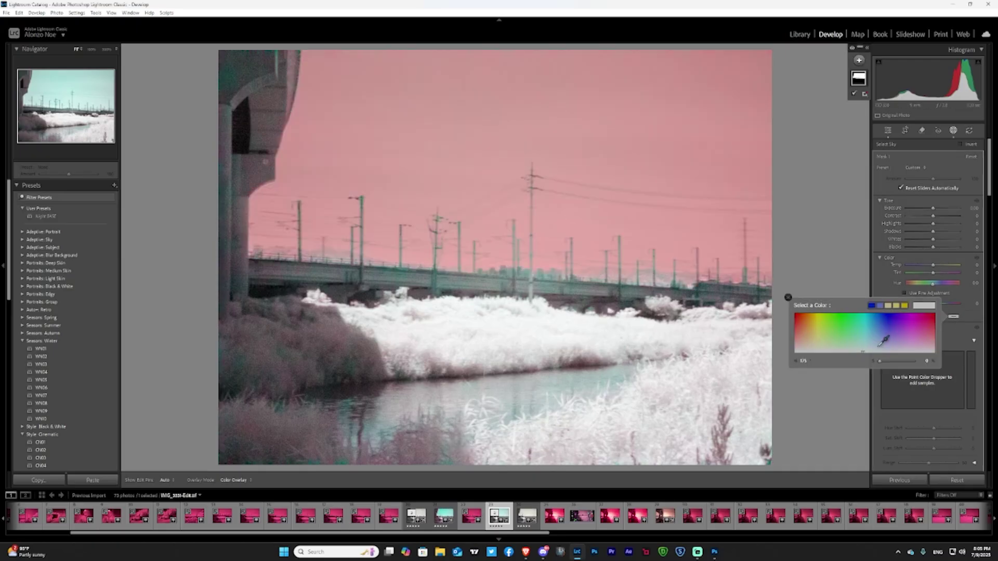
drag(876, 347, 875, 343)
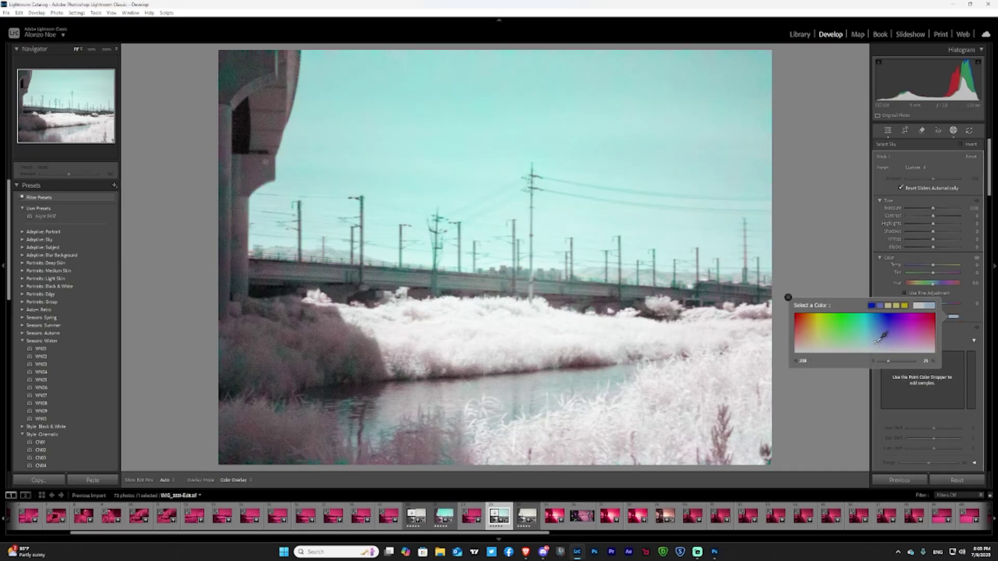
click(875, 344)
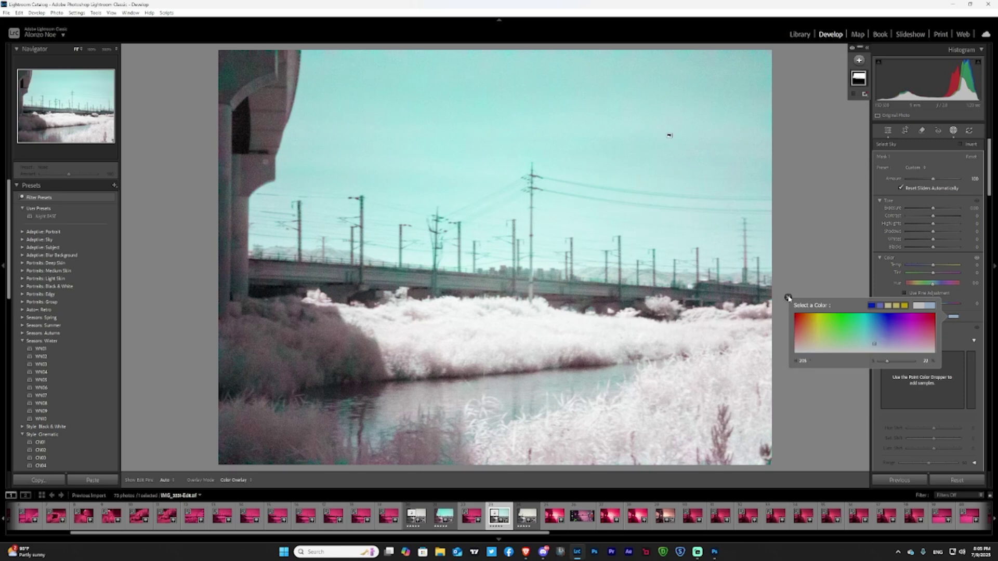
click(788, 298)
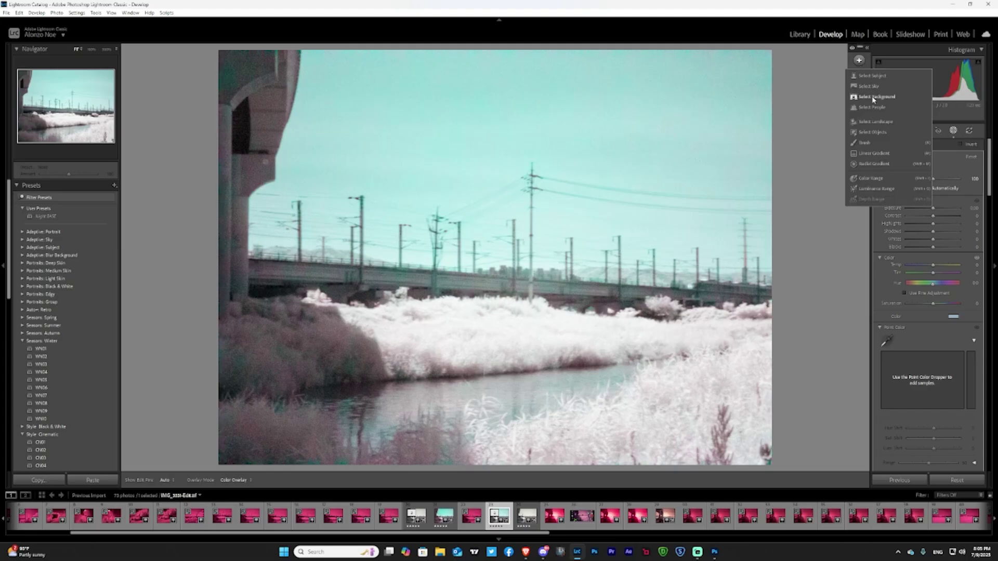
Add a brush mask, enlarge its brush, and choose a pale purple-pink tint for it.
key(k)
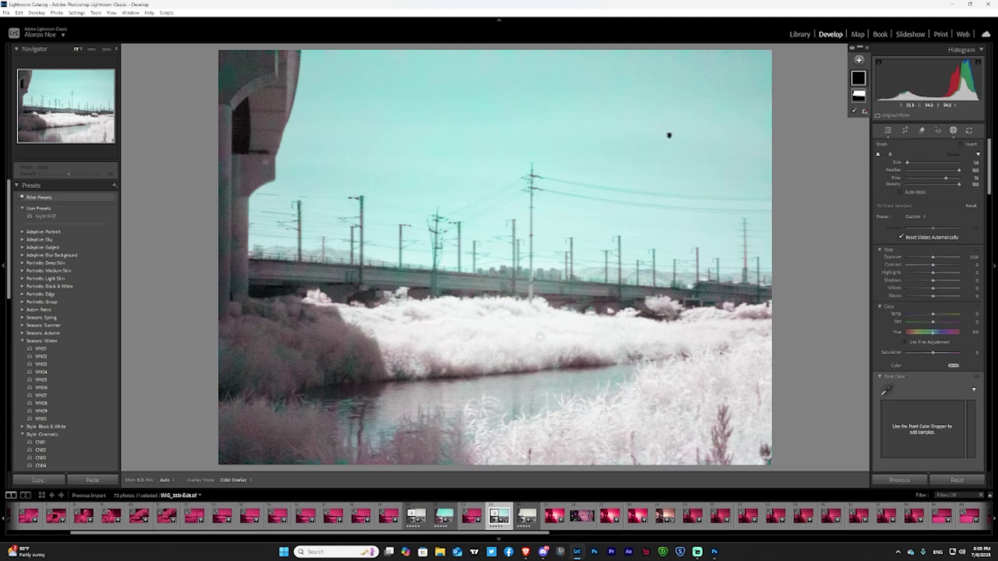
click(918, 165)
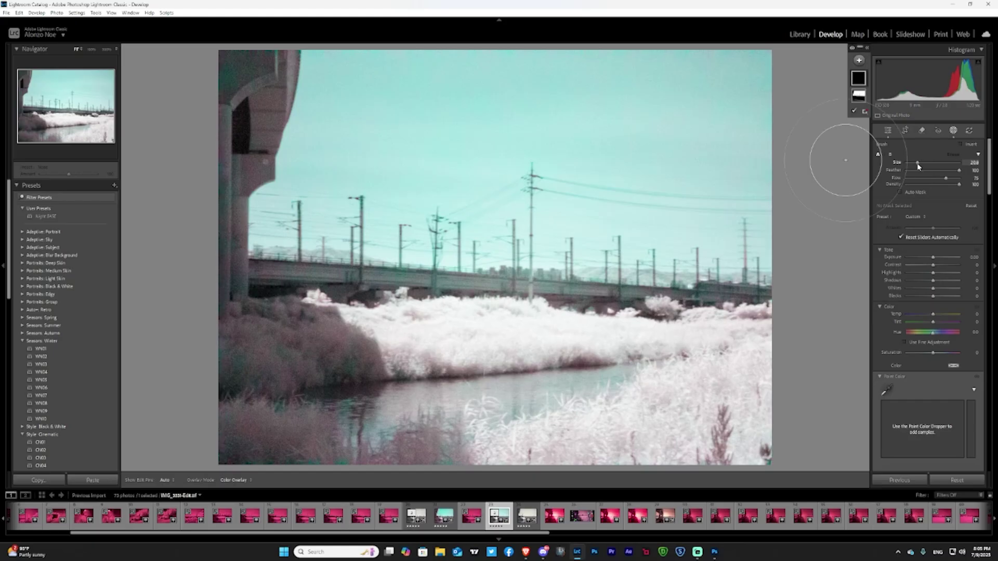
click(916, 163)
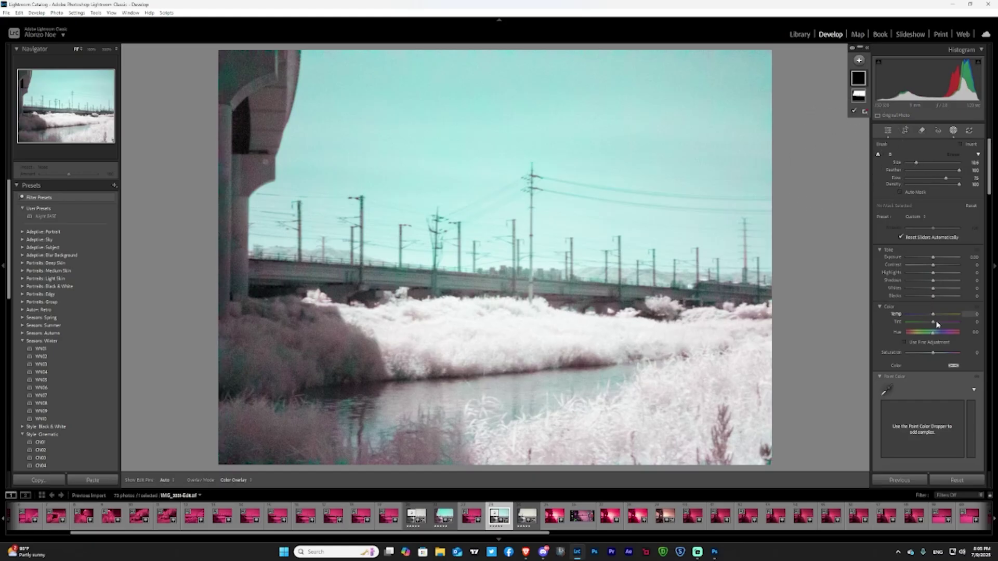
click(954, 365)
drag(921, 370, 911, 394)
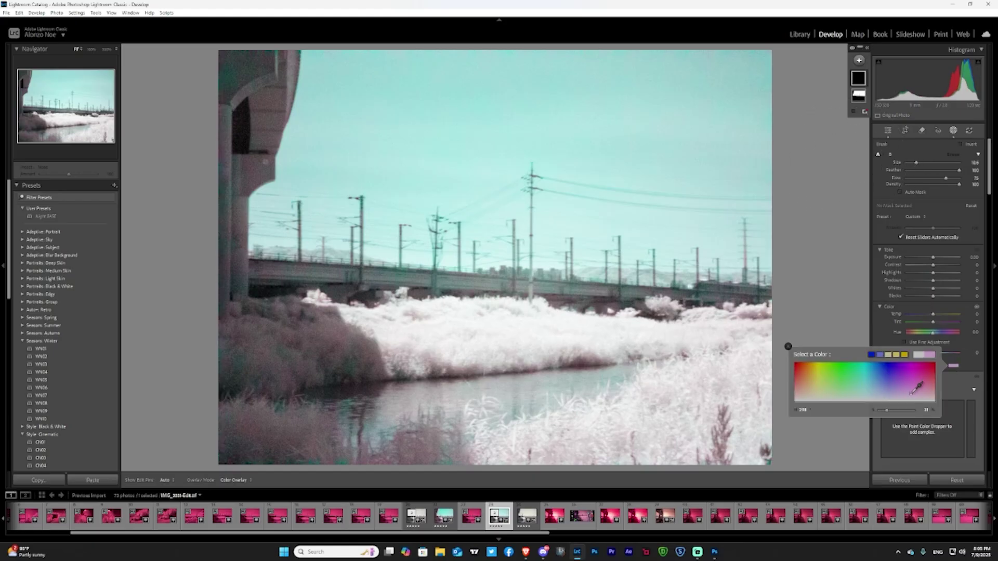
Paint the tinted brush mask over the foreground grass and riverbank vegetation, and finish masking.
click(669, 135)
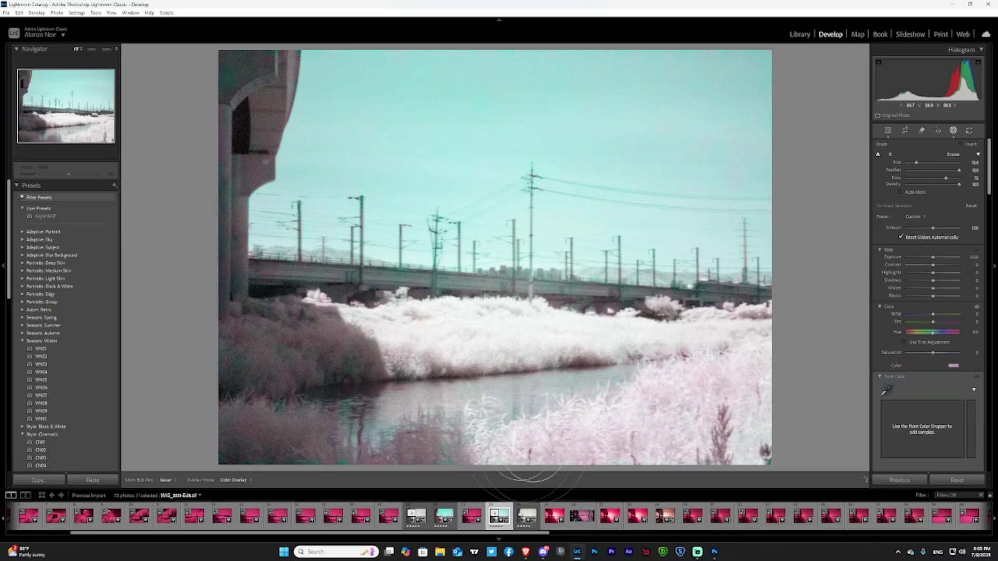
click(796, 358)
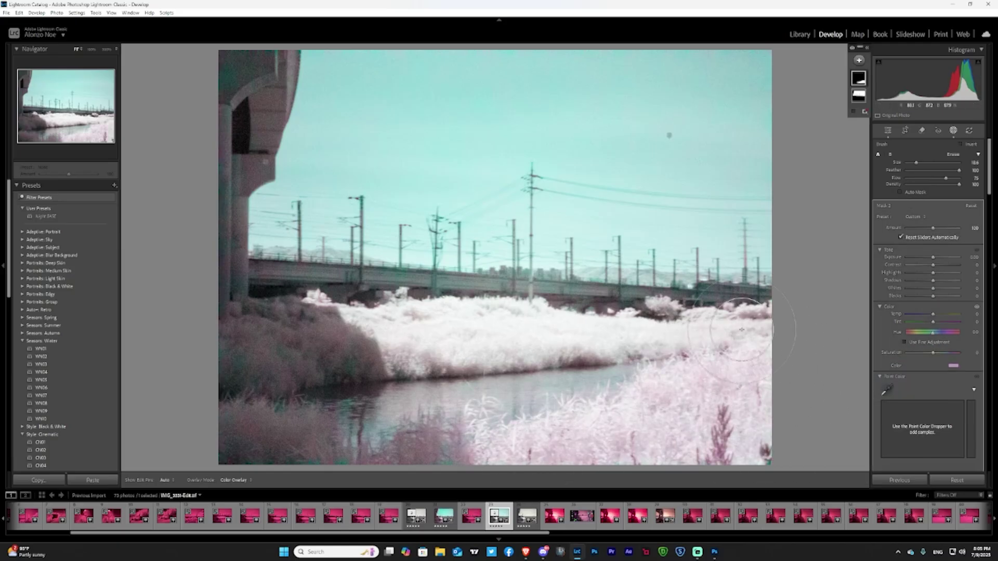
mouse_move(515, 330)
mouse_down()
mouse_move(371, 348)
mouse_move(484, 328)
mouse_move(214, 346)
mouse_move(223, 419)
mouse_move(267, 452)
mouse_move(490, 473)
mouse_move(586, 468)
mouse_up()
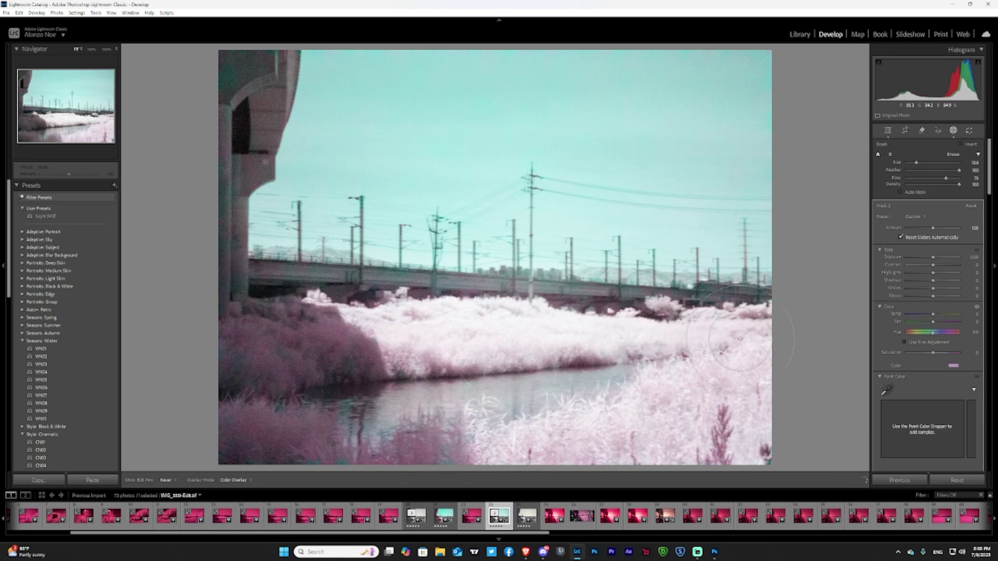
key(h)
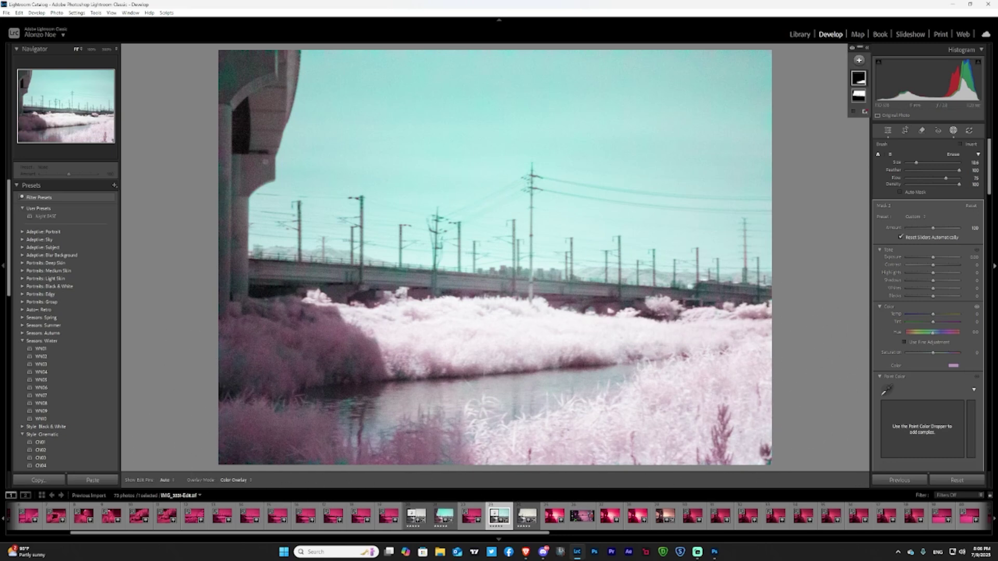
click(953, 131)
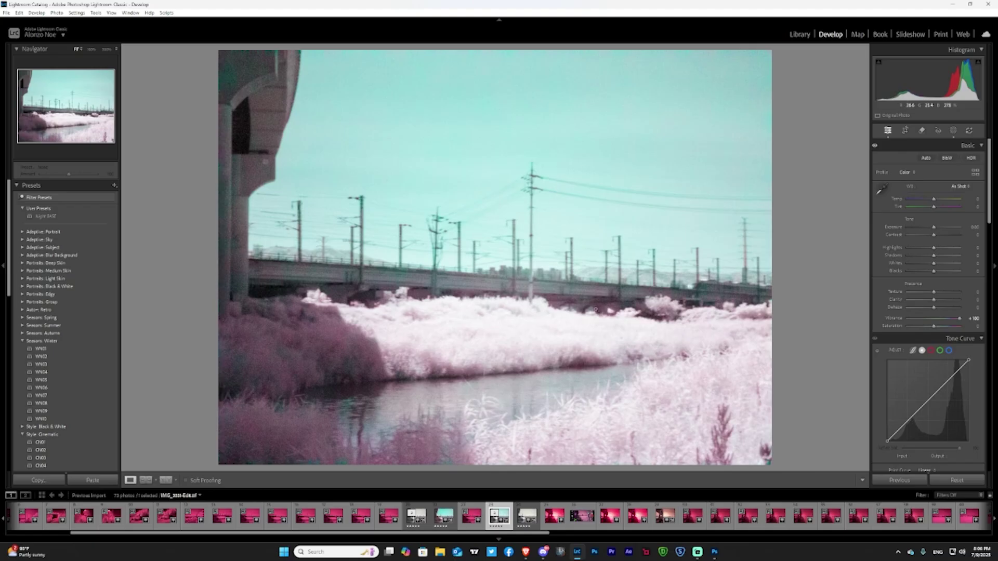
Increase the photo's manual luminance and color noise reduction.
scroll(993, 187, down, 2)
scroll(930, 291, down, 10)
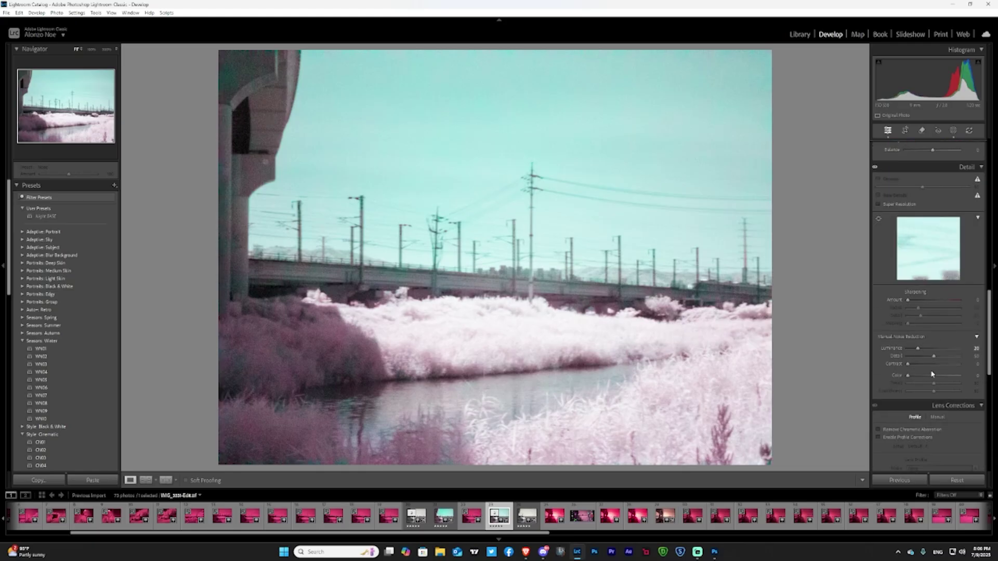
drag(927, 376, 971, 365)
Try raising the photo's overall saturation and reset it to its default.
scroll(977, 323, up, 10)
click(960, 326)
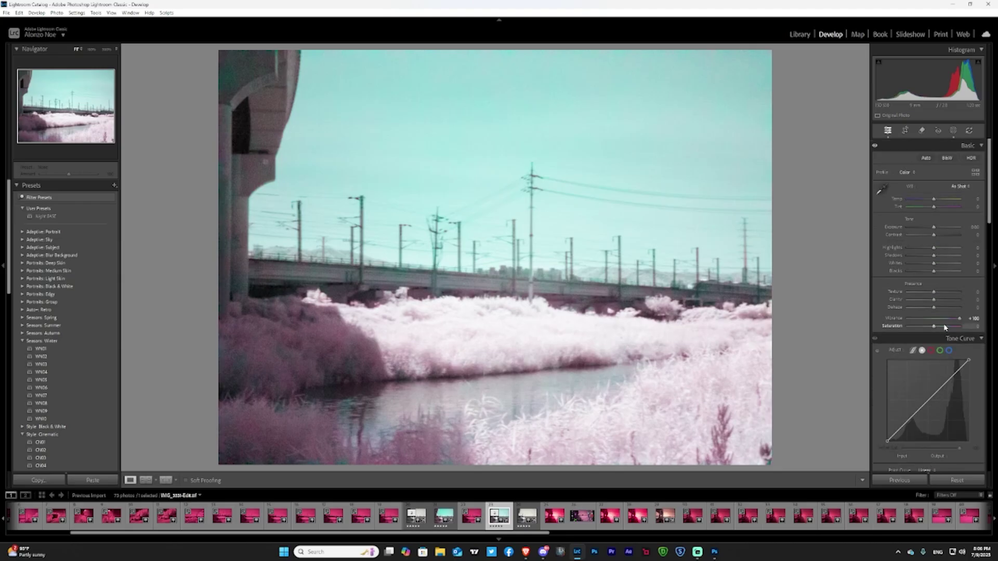
double_click(892, 326)
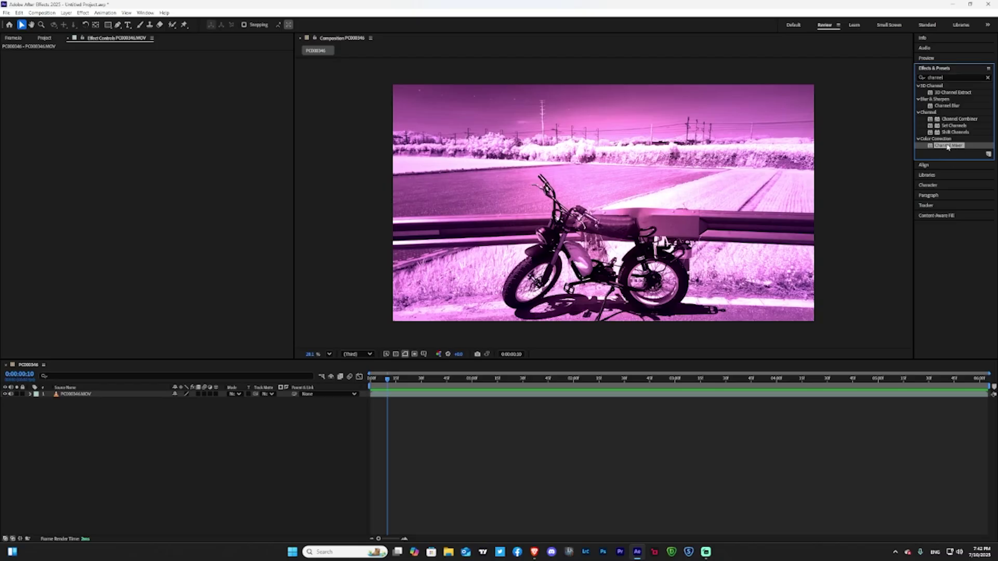
In After Effects, apply Channel Mixer to the PC000346.MOV layer with Red-Red at 0 and Red-Blue at 100.
drag(947, 145, 70, 397)
click(156, 60)
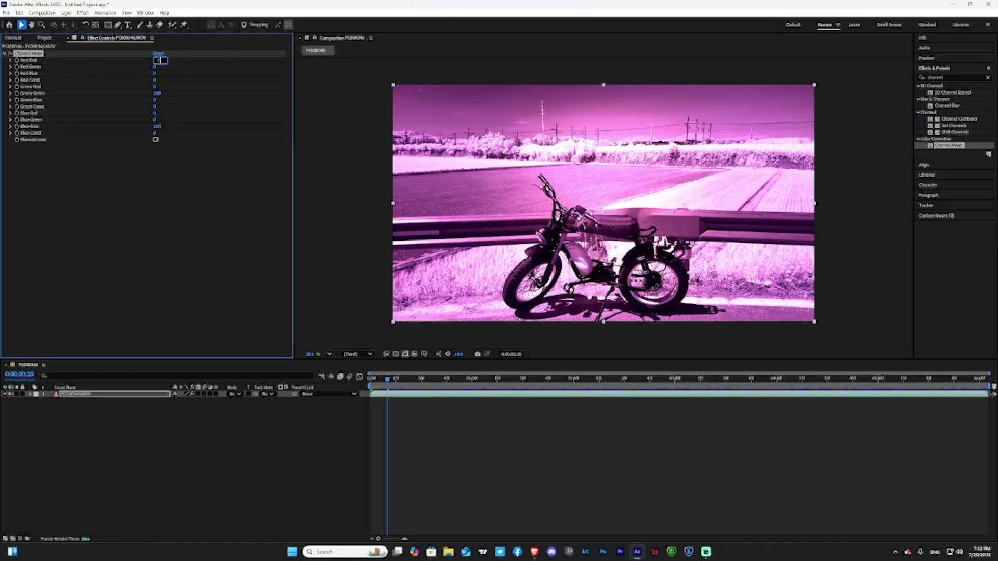
text(0)
key(Tab)
key(Tab)
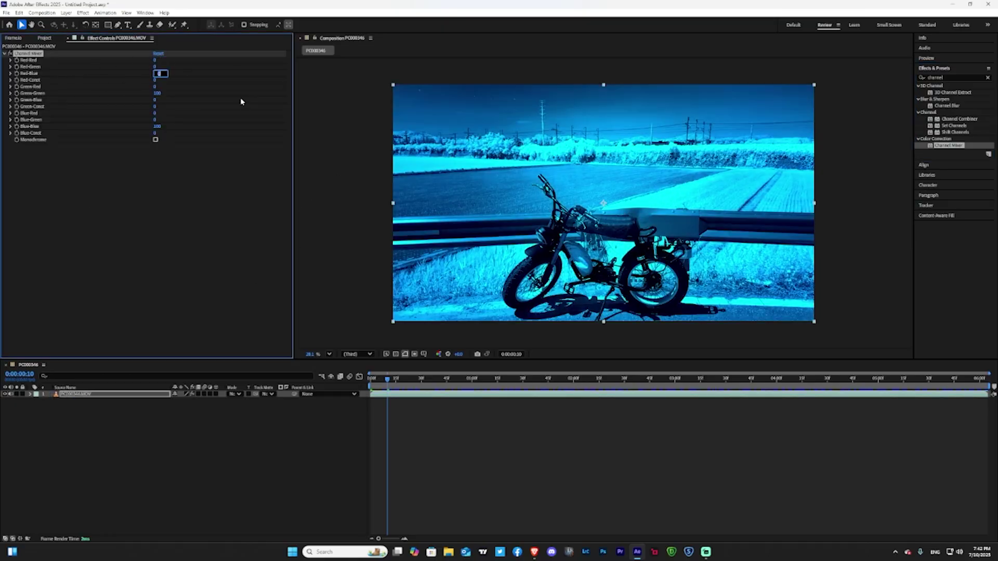
text(100)
key(Return)
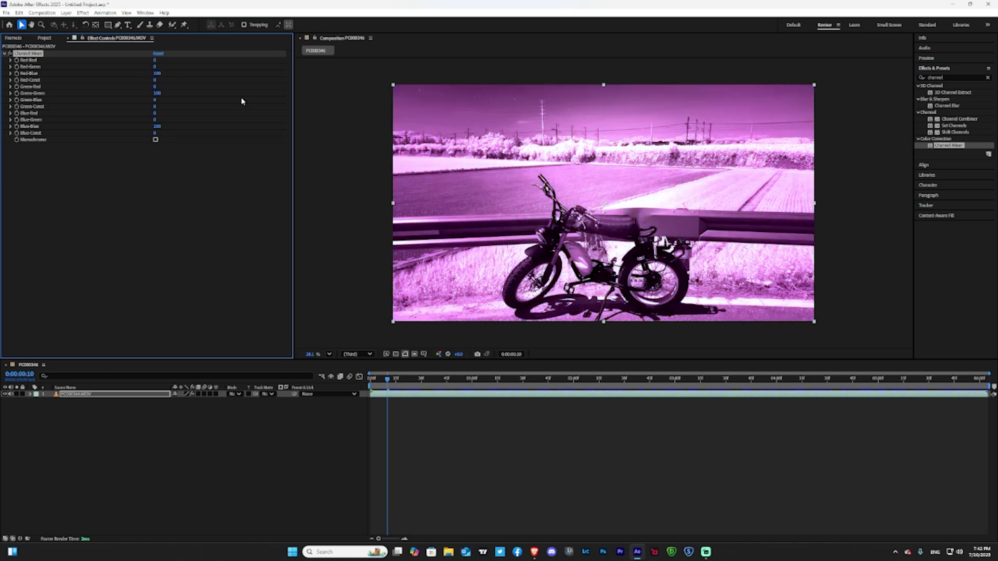
Set the Channel Mixer's Blue-Red value to 100 and Blue-Blue value to 0.
click(153, 114)
click(154, 113)
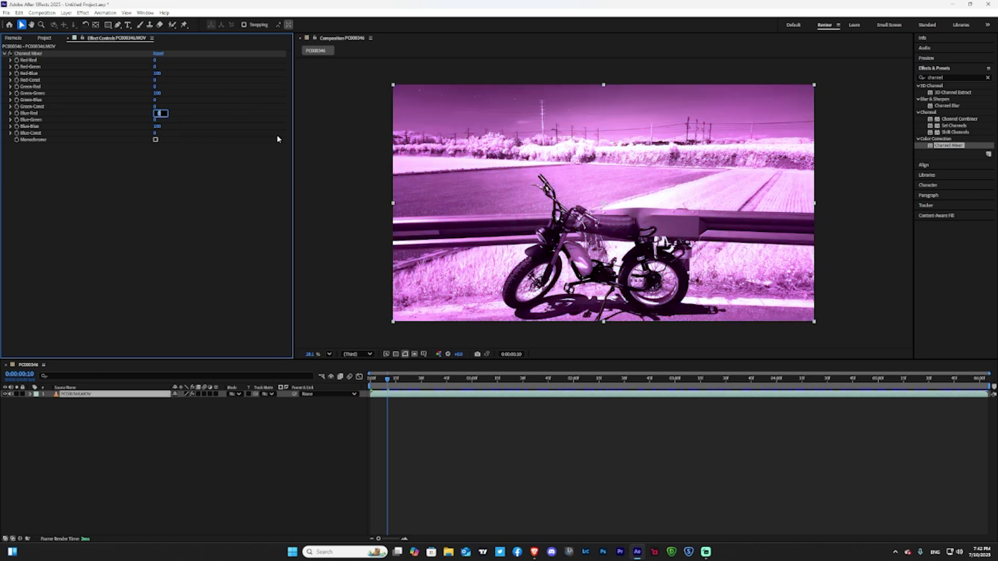
text(100)
key(Return)
click(156, 127)
text(0)
key(Return)
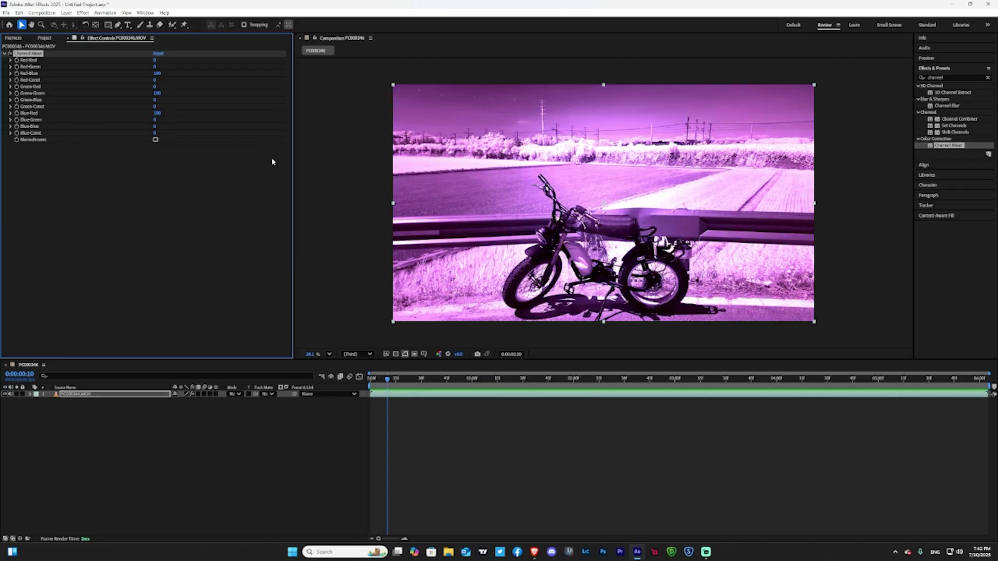
Apply Lumetri Color below the Channel Mixer and sample its white balance from the bright field in the footage.
click(988, 78)
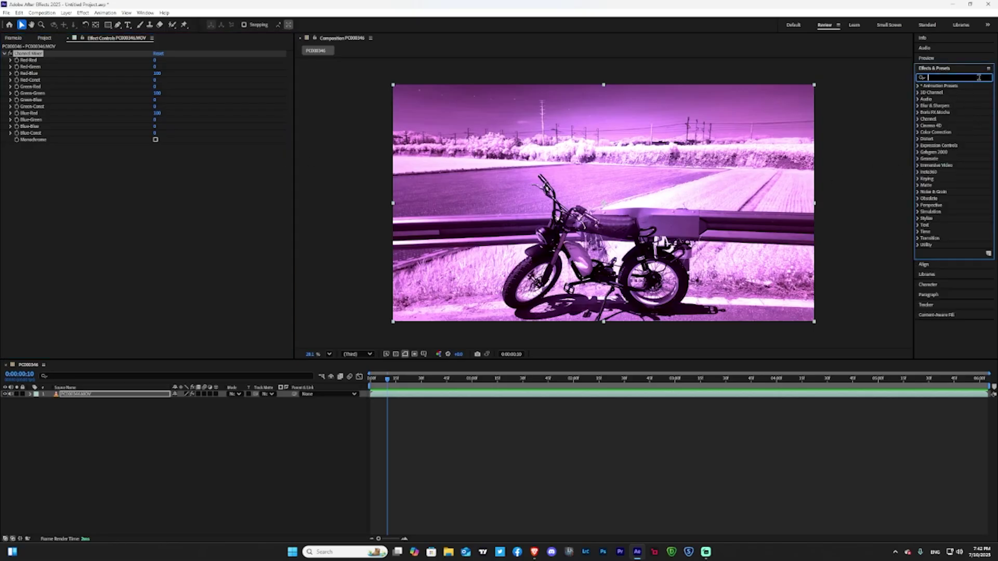
text(lume)
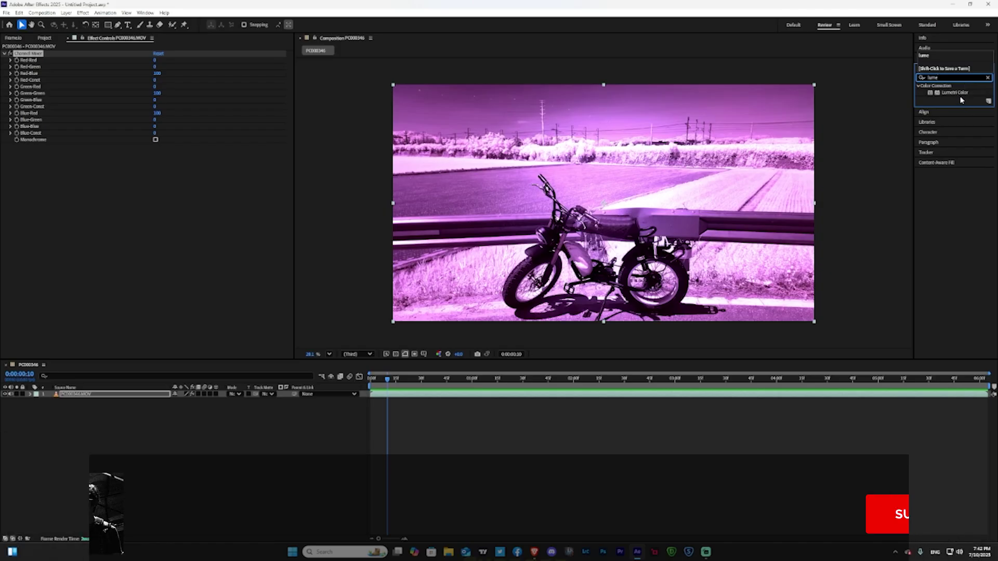
drag(957, 93, 106, 171)
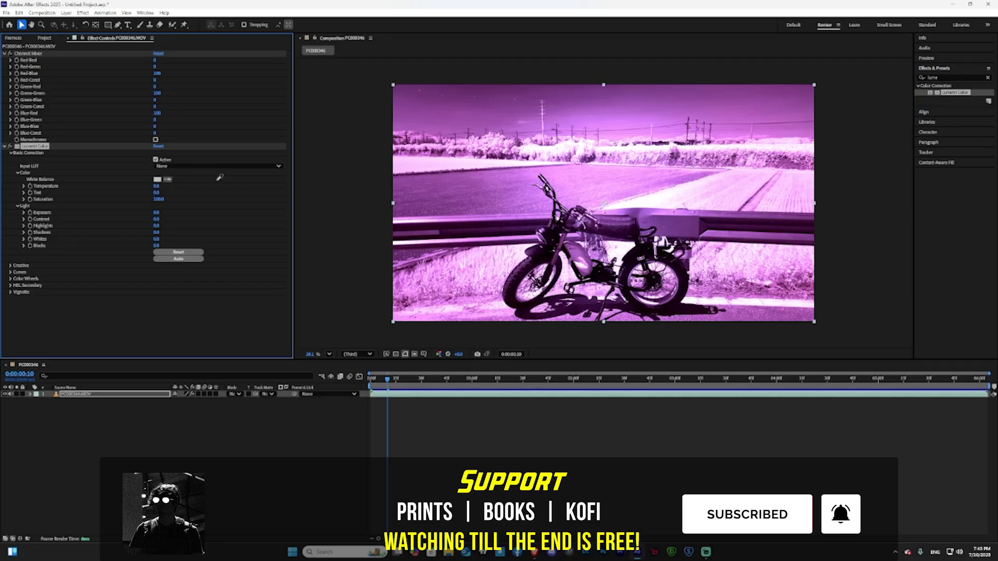
click(430, 162)
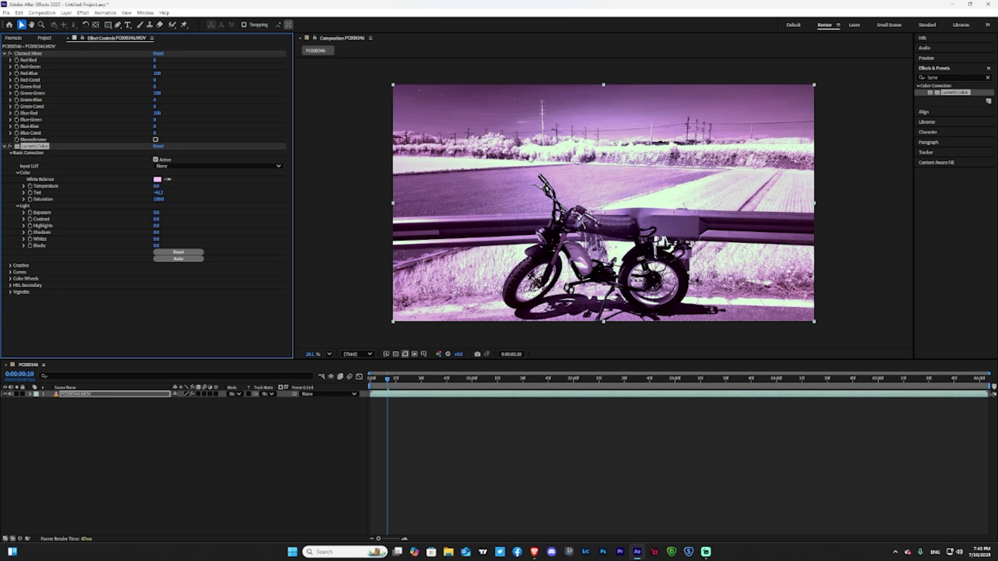
Play a preview of the color-corrected motorcycle clip and stop it.
click(950, 59)
click(954, 68)
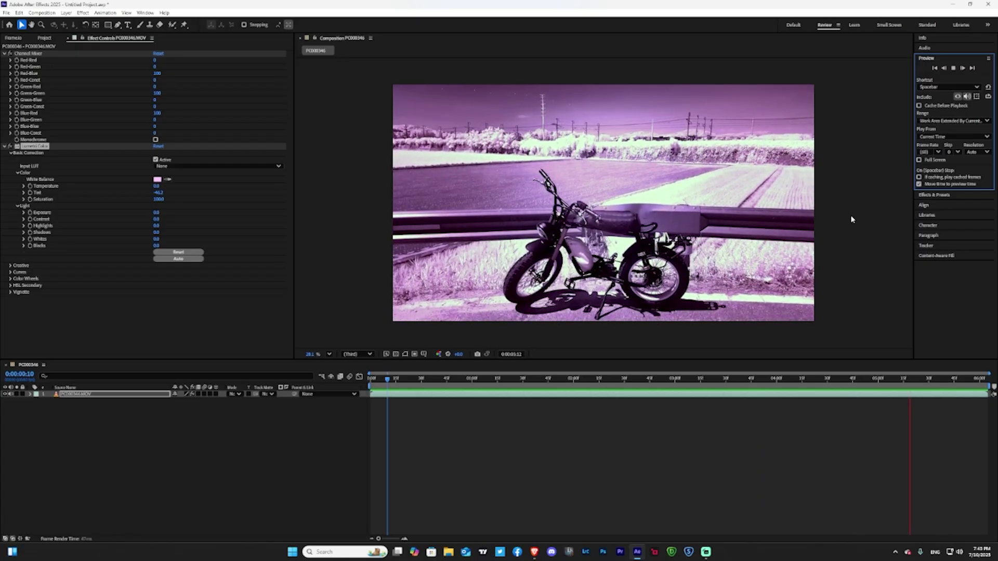
click(341, 153)
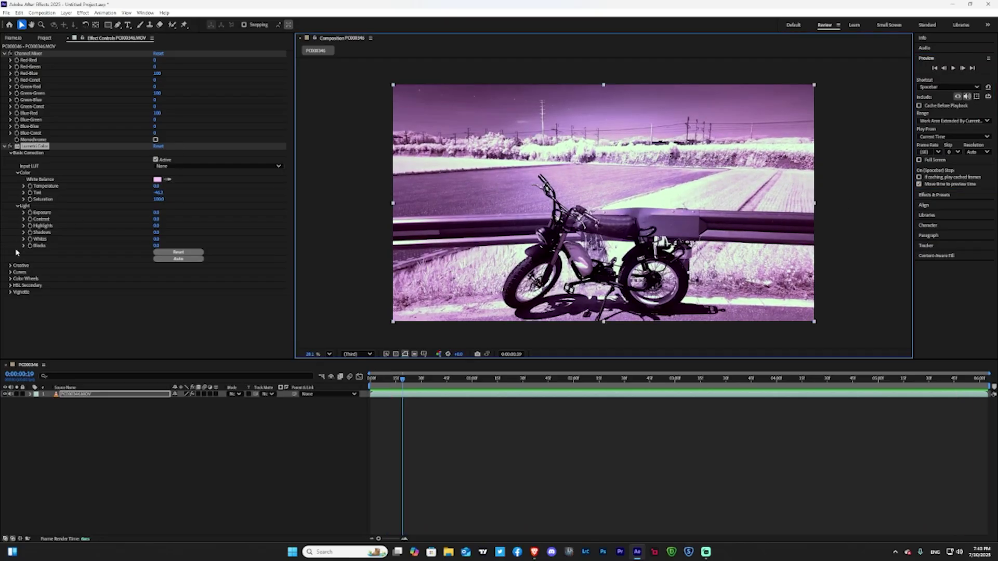
Expand Lumetri Color's Creative settings and shift the Shadow Tint in Split Toning.
click(11, 266)
scroll(120, 312, down, 1)
scroll(121, 317, up, 1)
scroll(120, 307, down, 2)
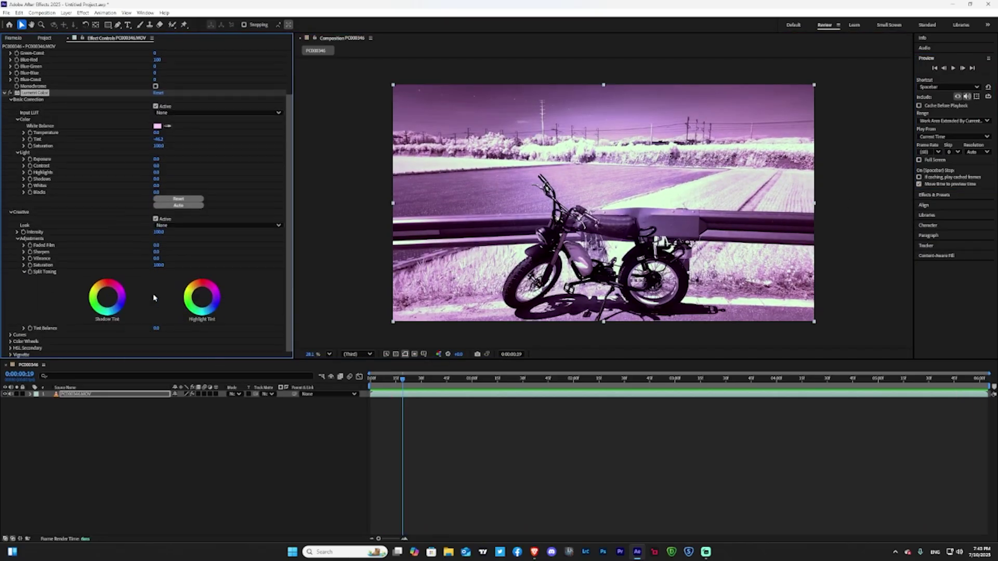
mouse_move(119, 299)
mouse_down()
mouse_move(106, 287)
mouse_move(117, 308)
mouse_up()
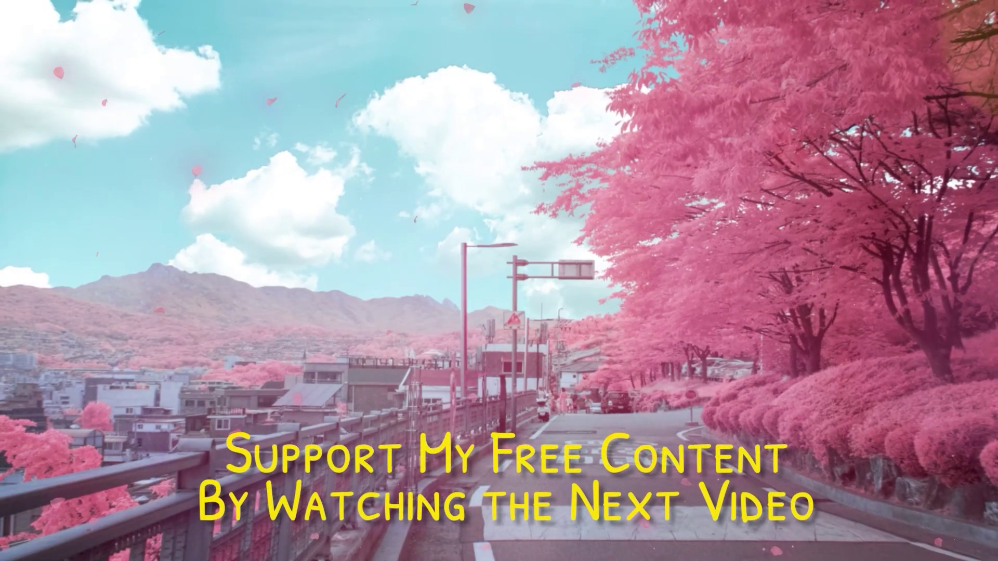